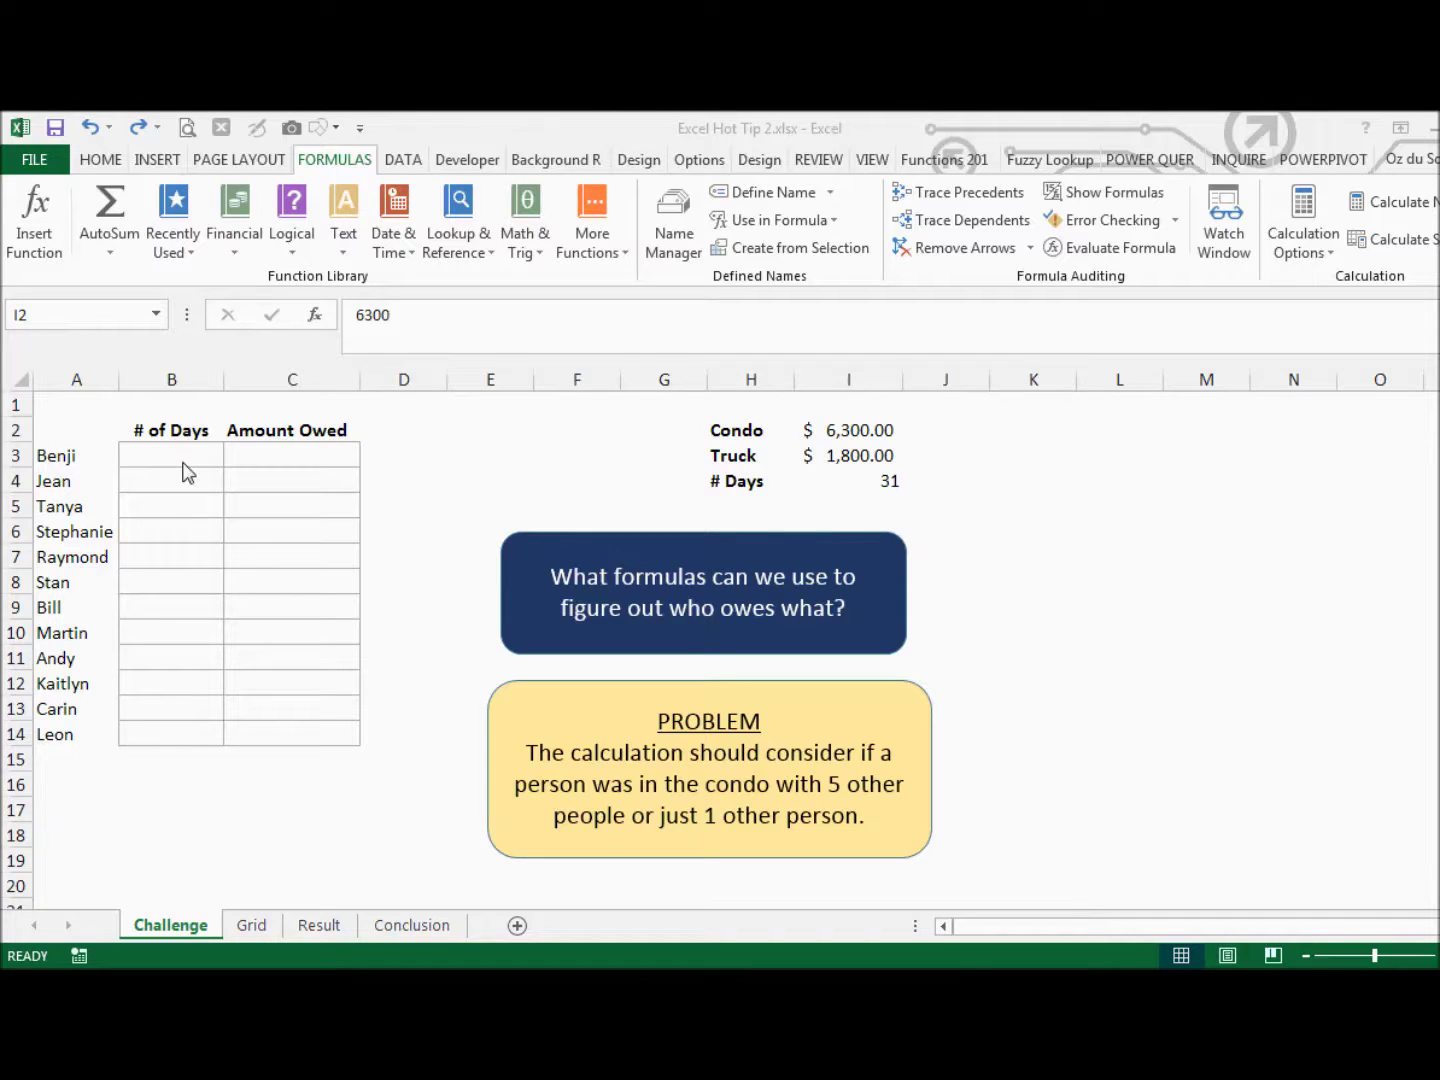
Step: Review the names, 31 days and $1,800 truck cost on Challenge, then view the Grid sheet
drag(69, 457, 74, 738)
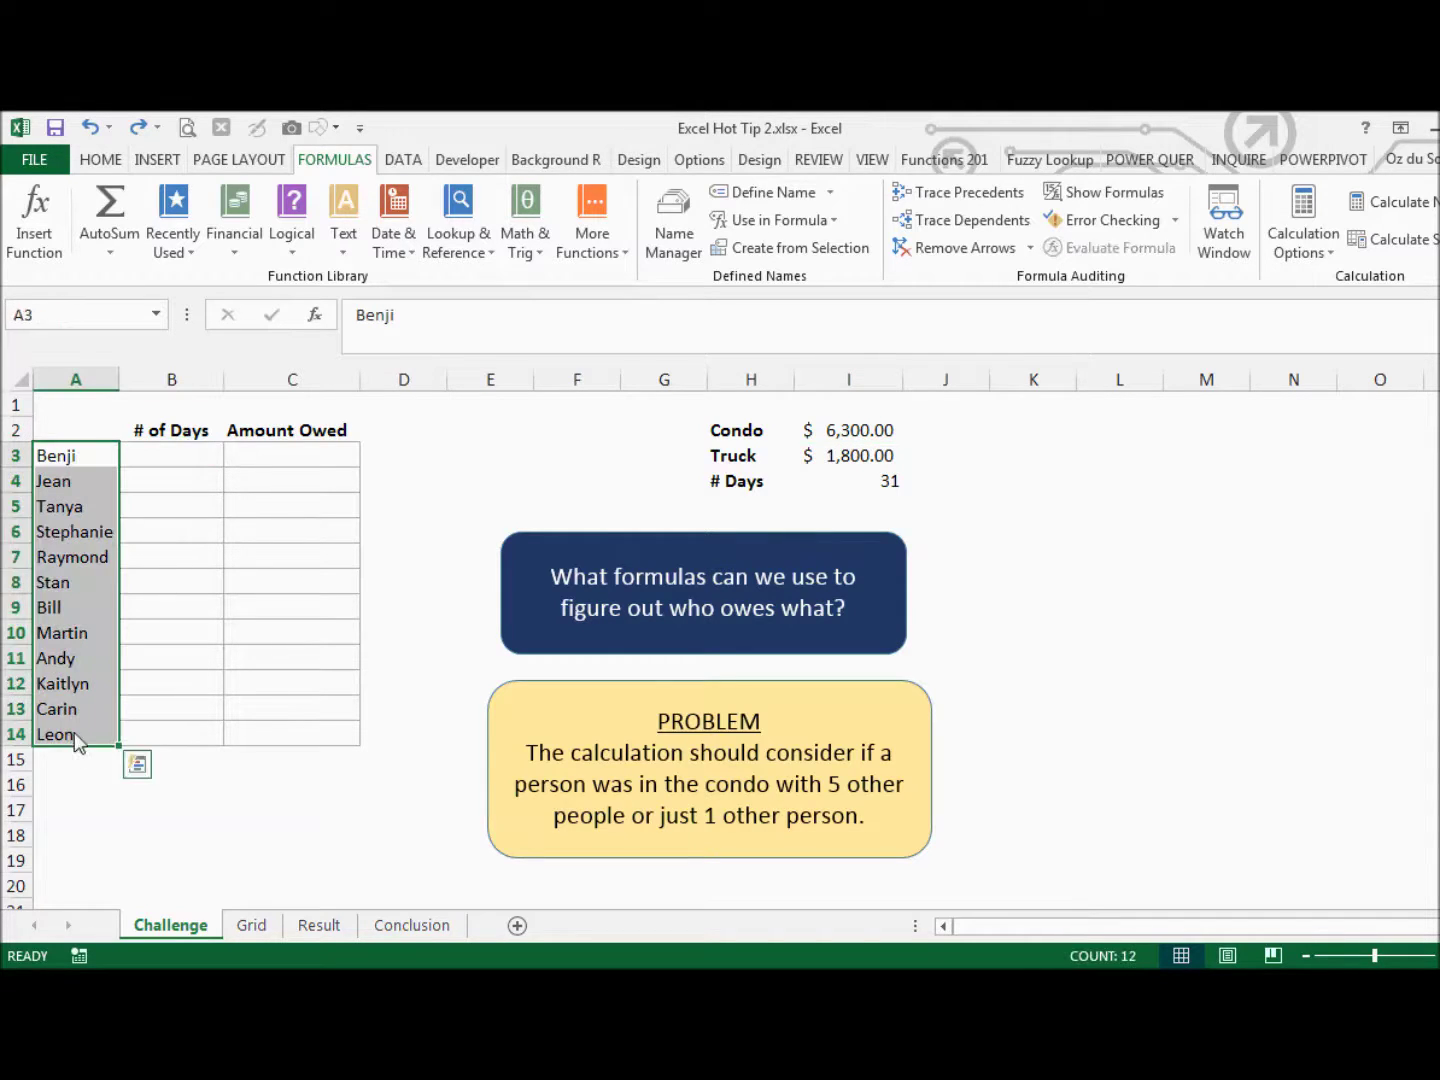
click(206, 556)
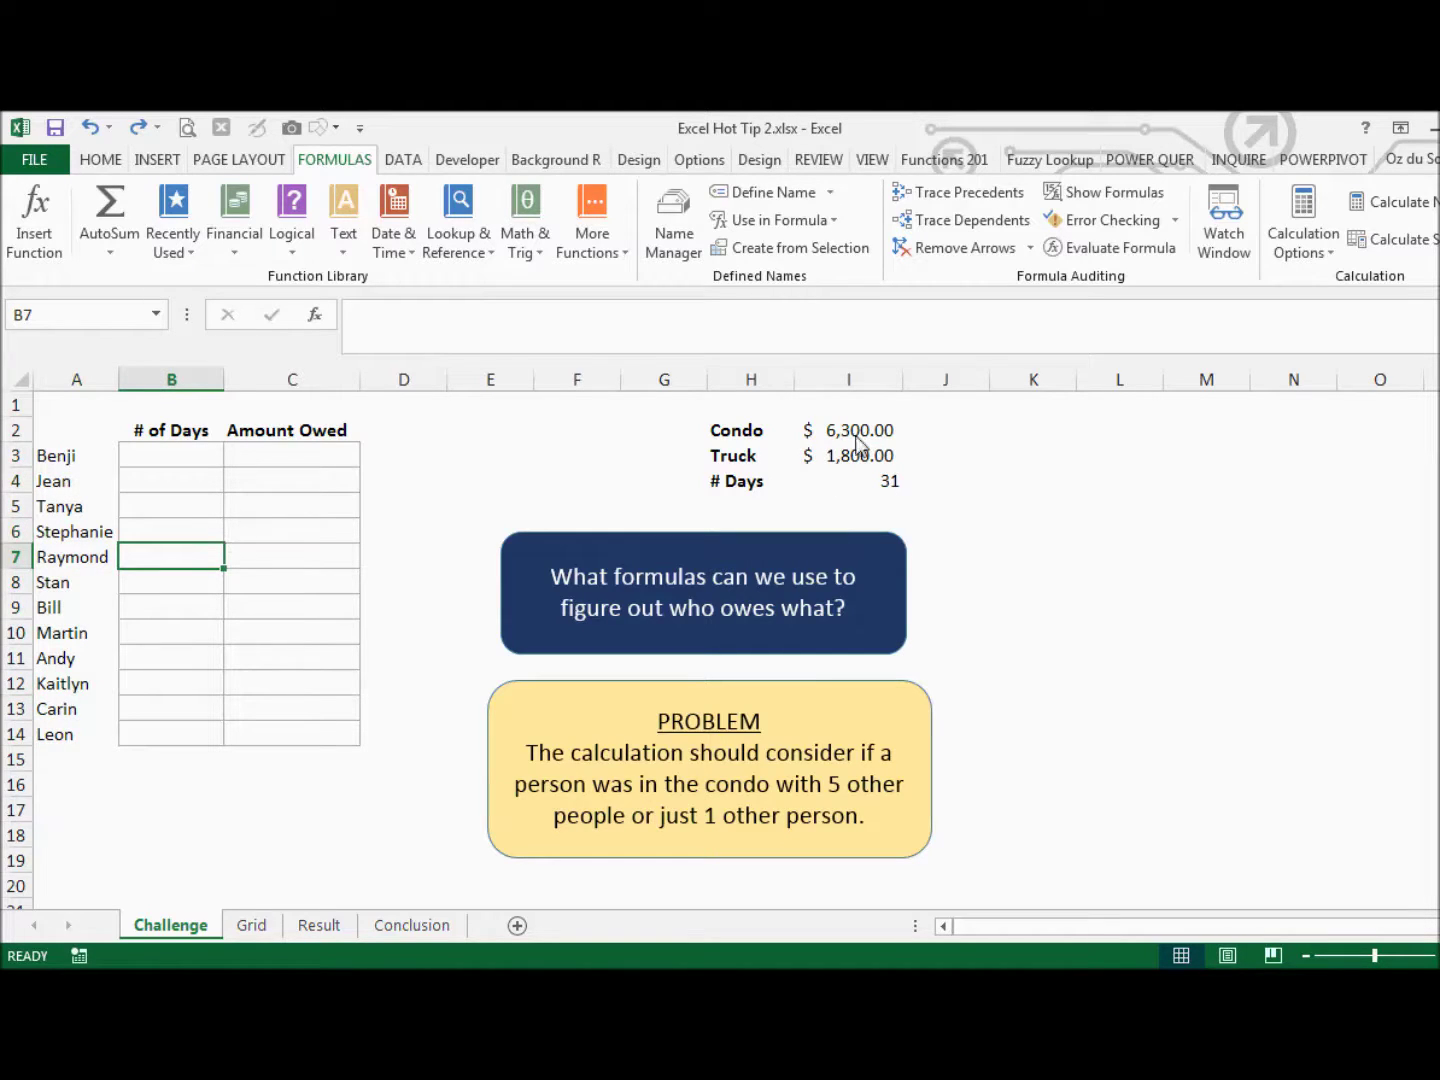
click(858, 437)
click(853, 481)
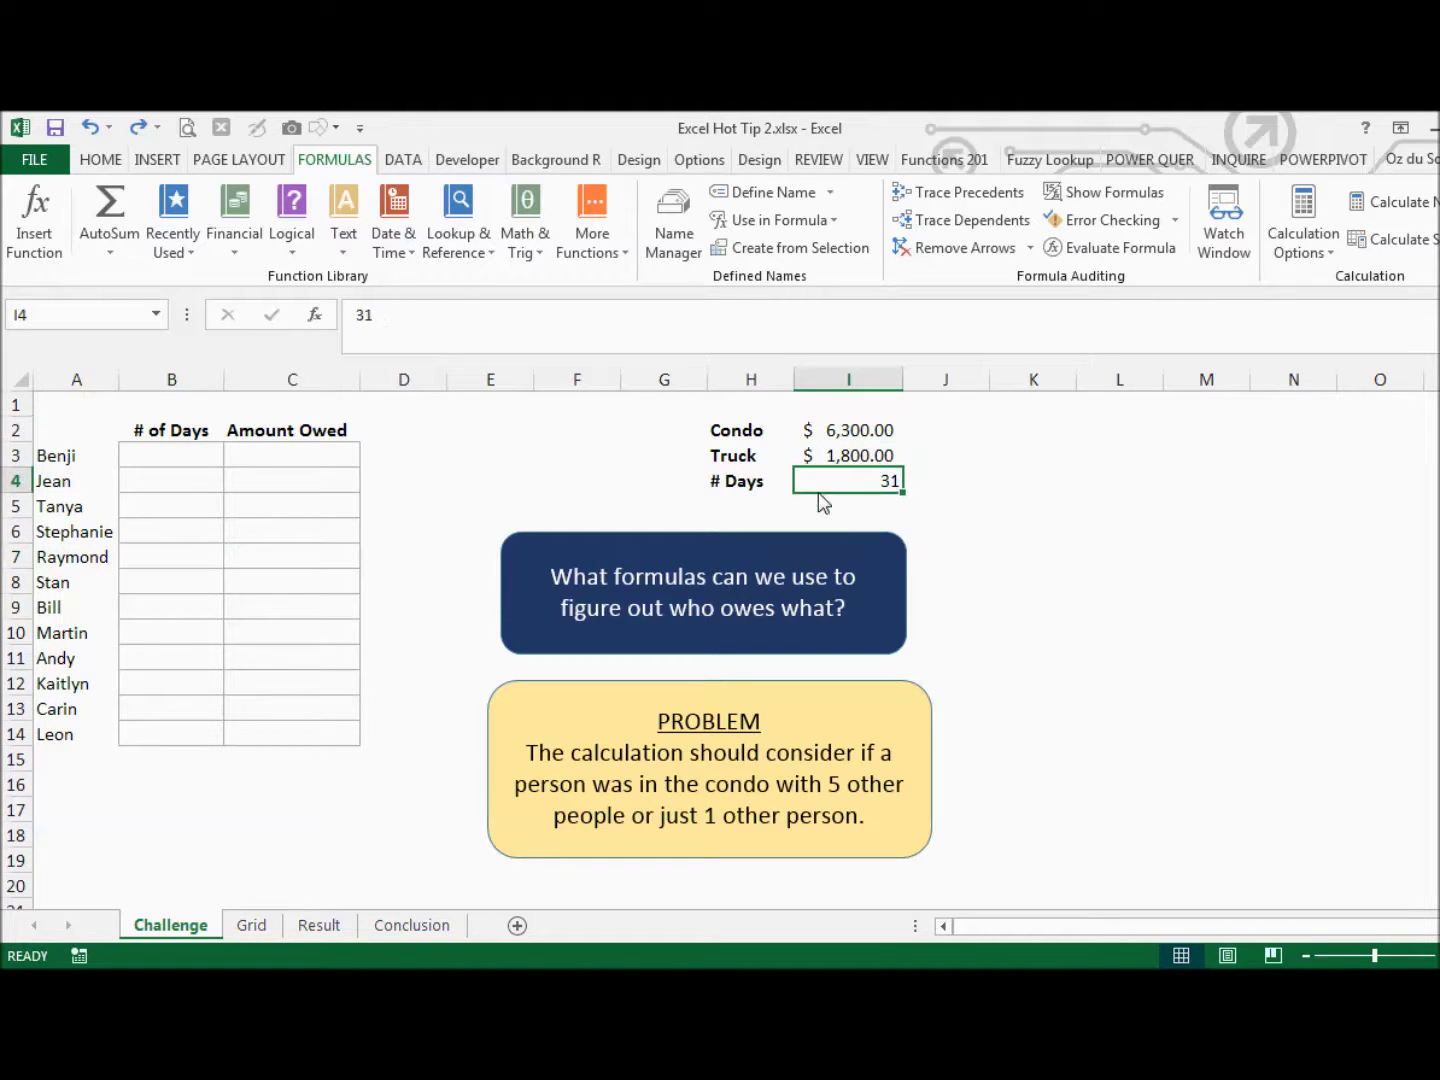
click(827, 459)
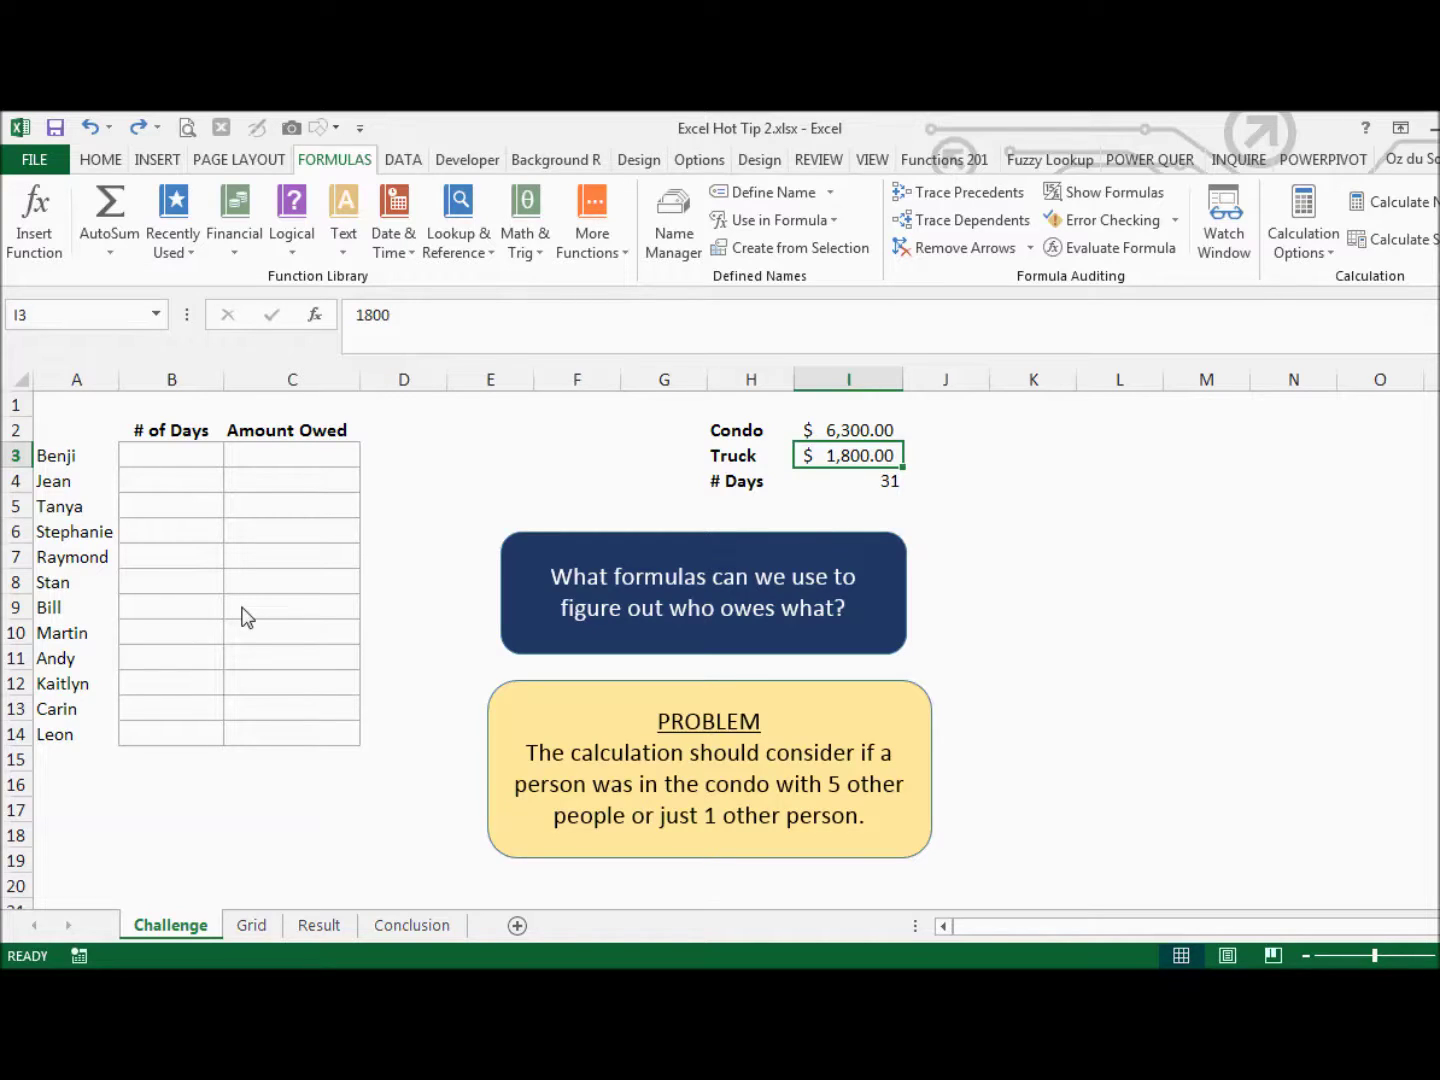
click(259, 463)
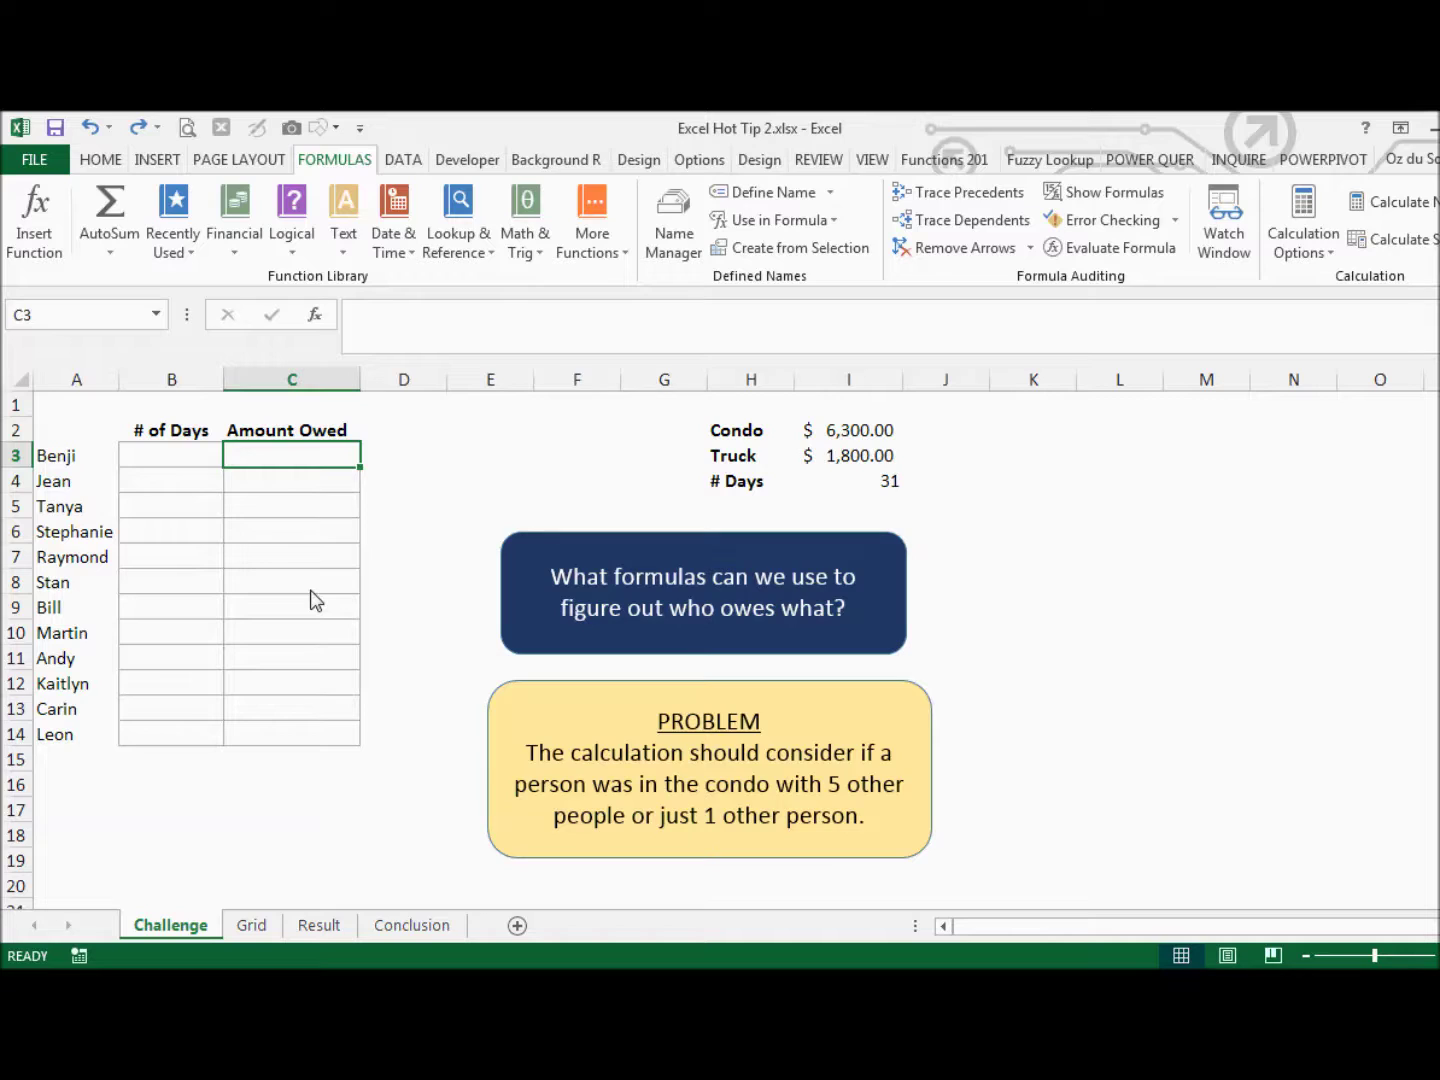
click(256, 918)
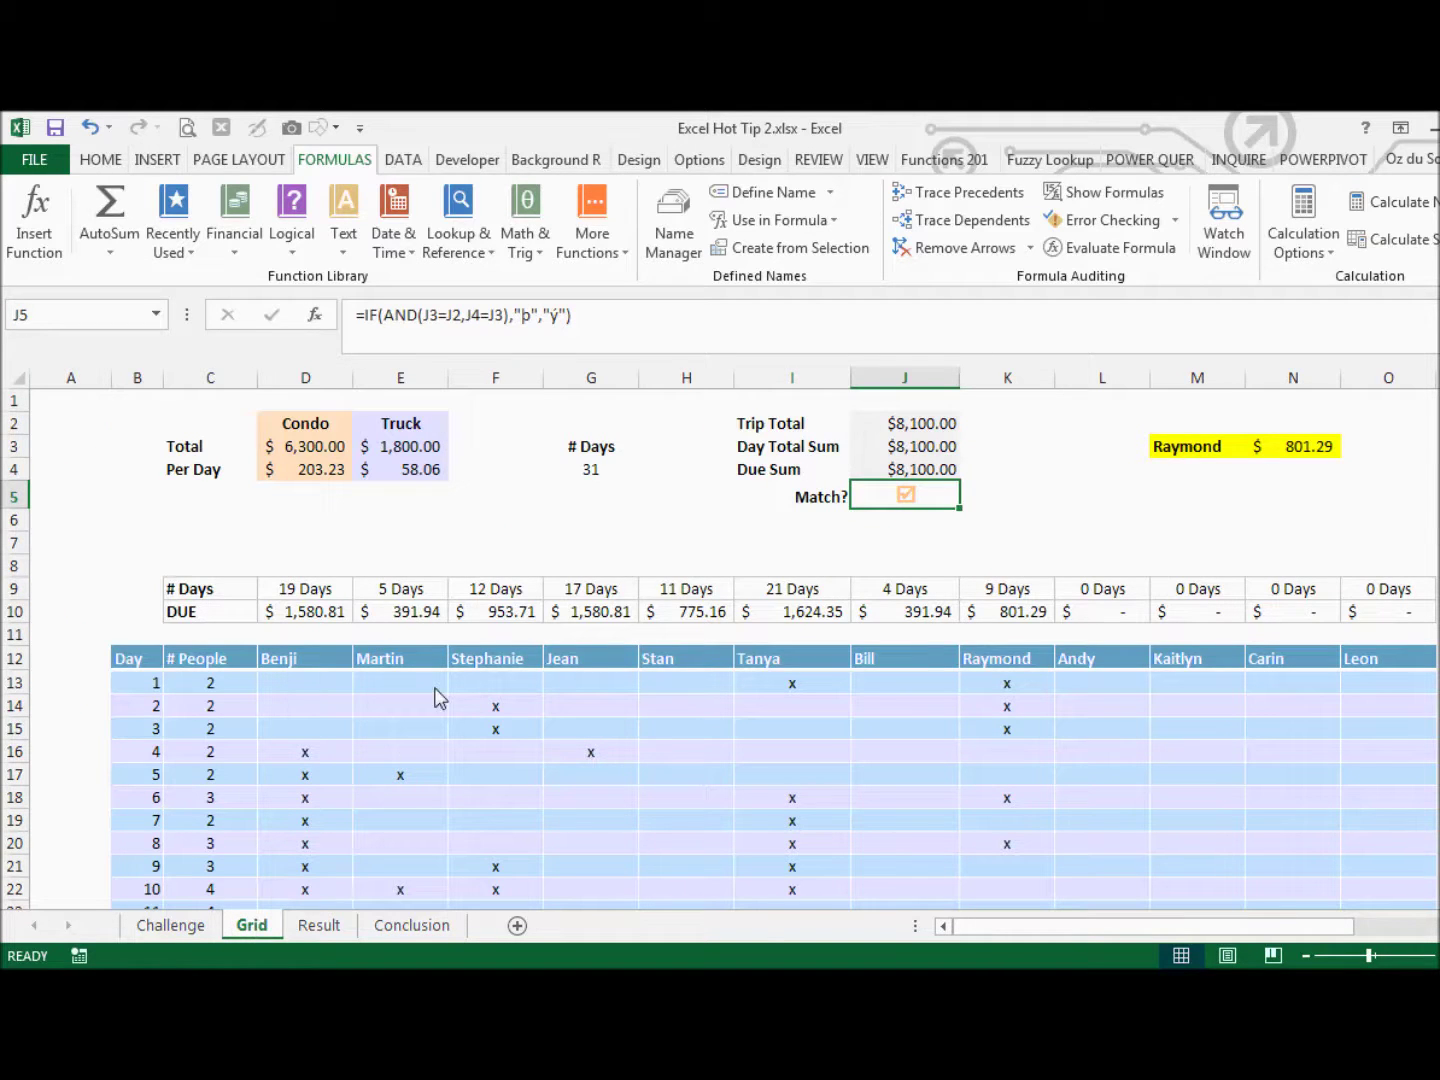
scroll(374, 808, down, 2)
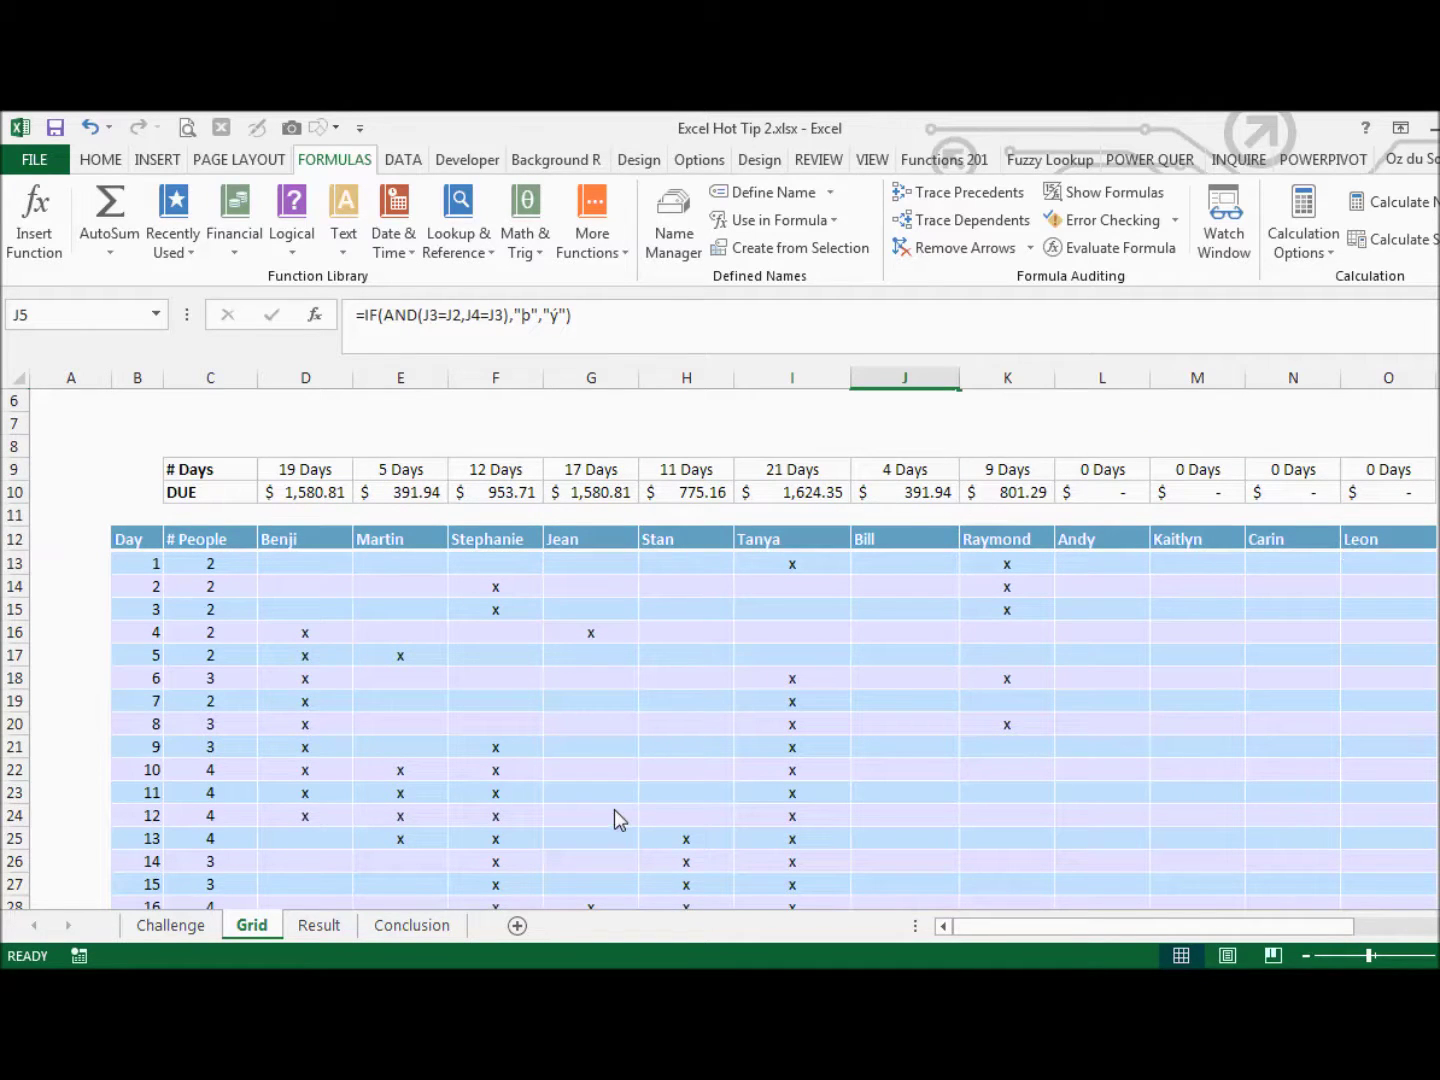
scroll(167, 630, down, 8)
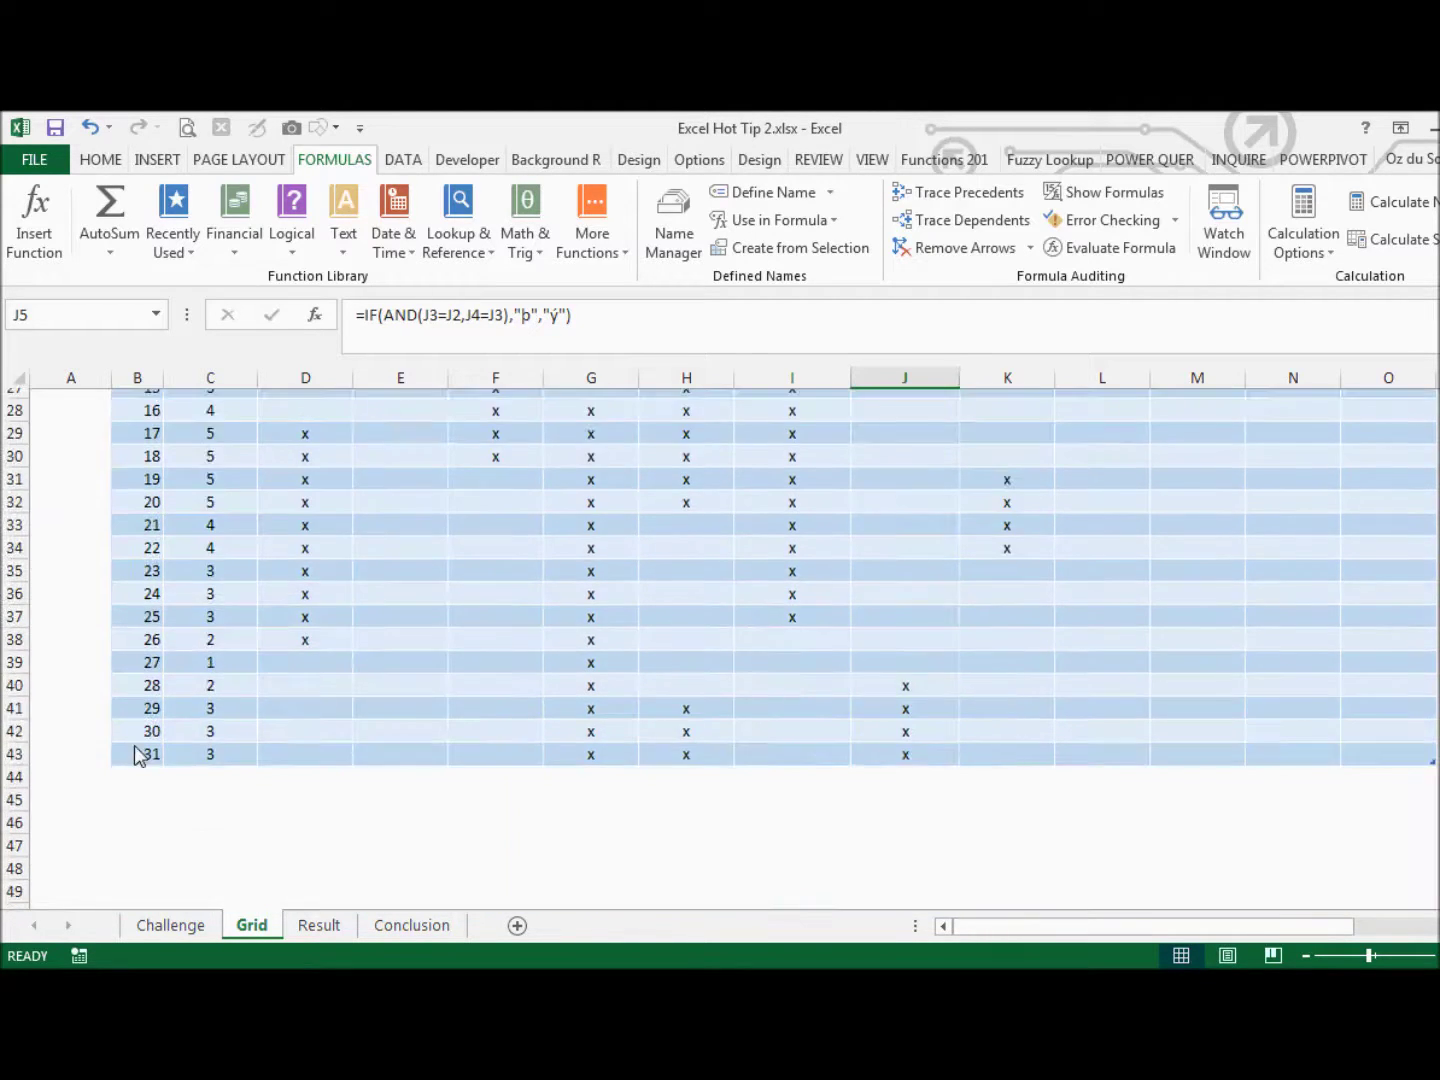
scroll(140, 697, up, 10)
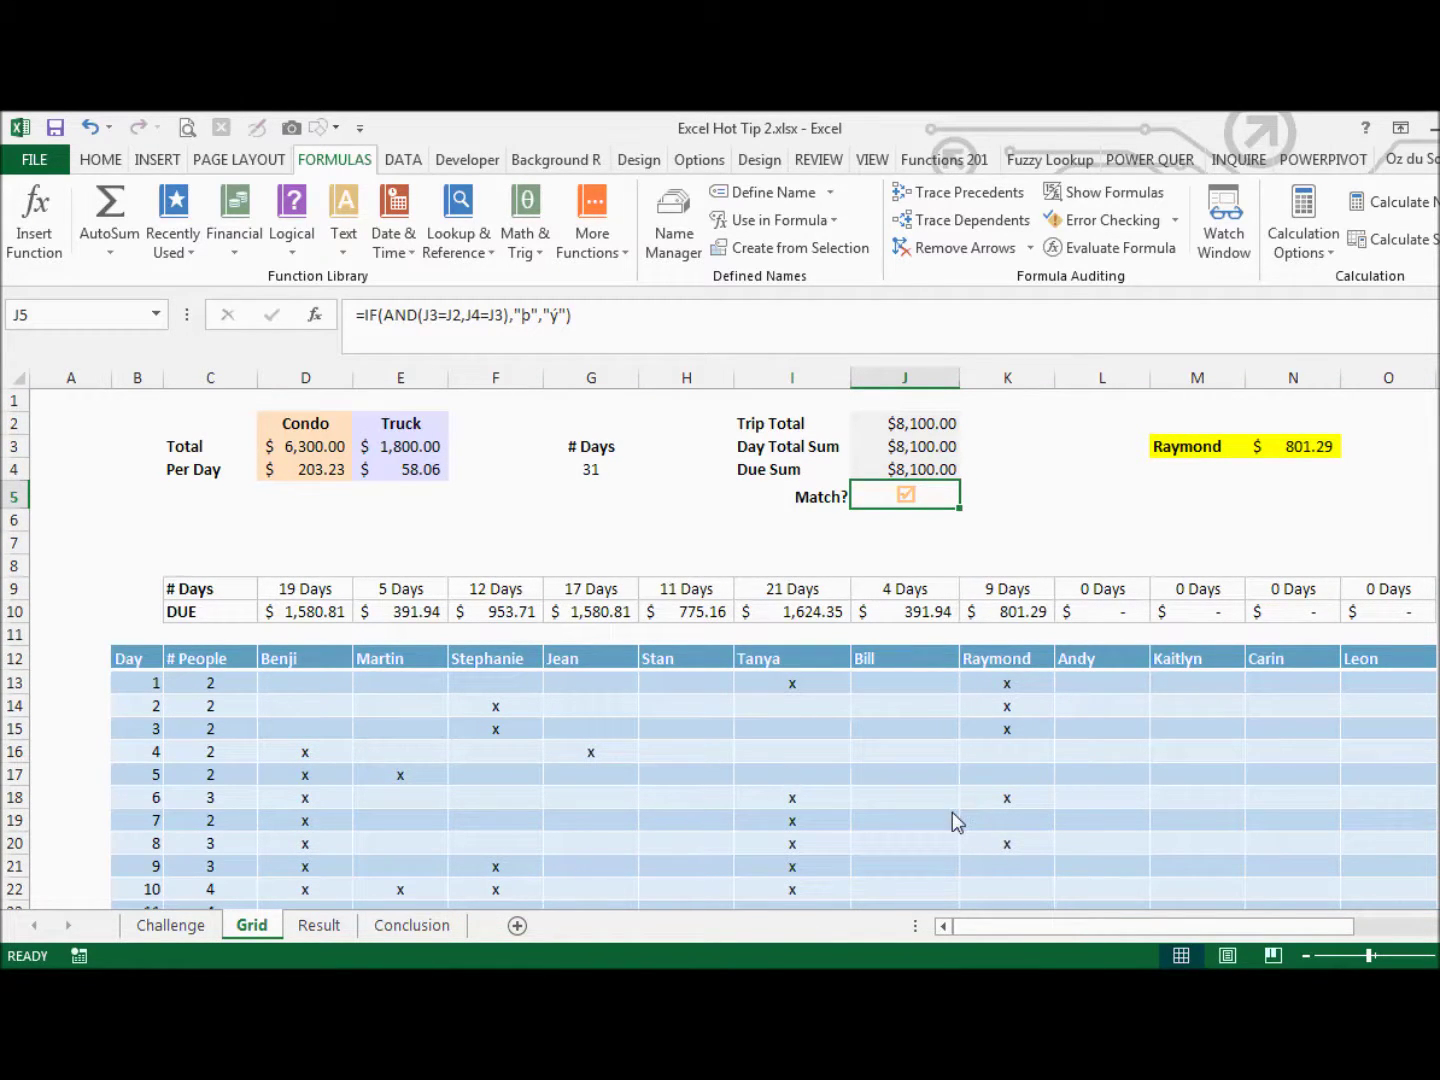
scroll(951, 824, down, 4)
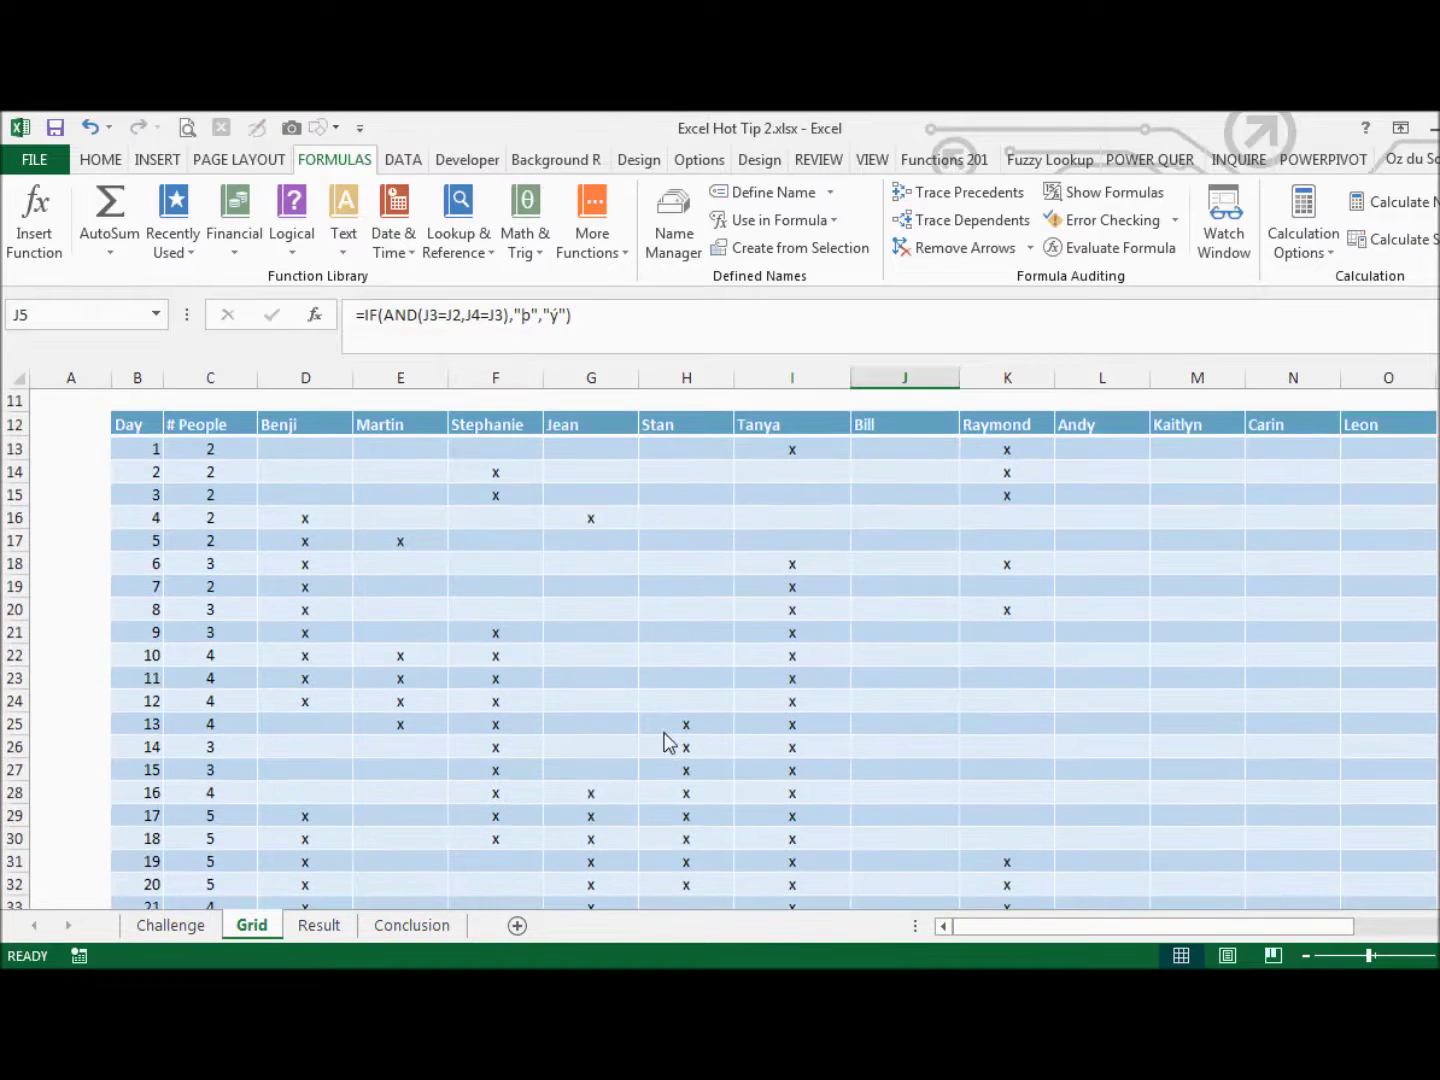
scroll(668, 743, down, 5)
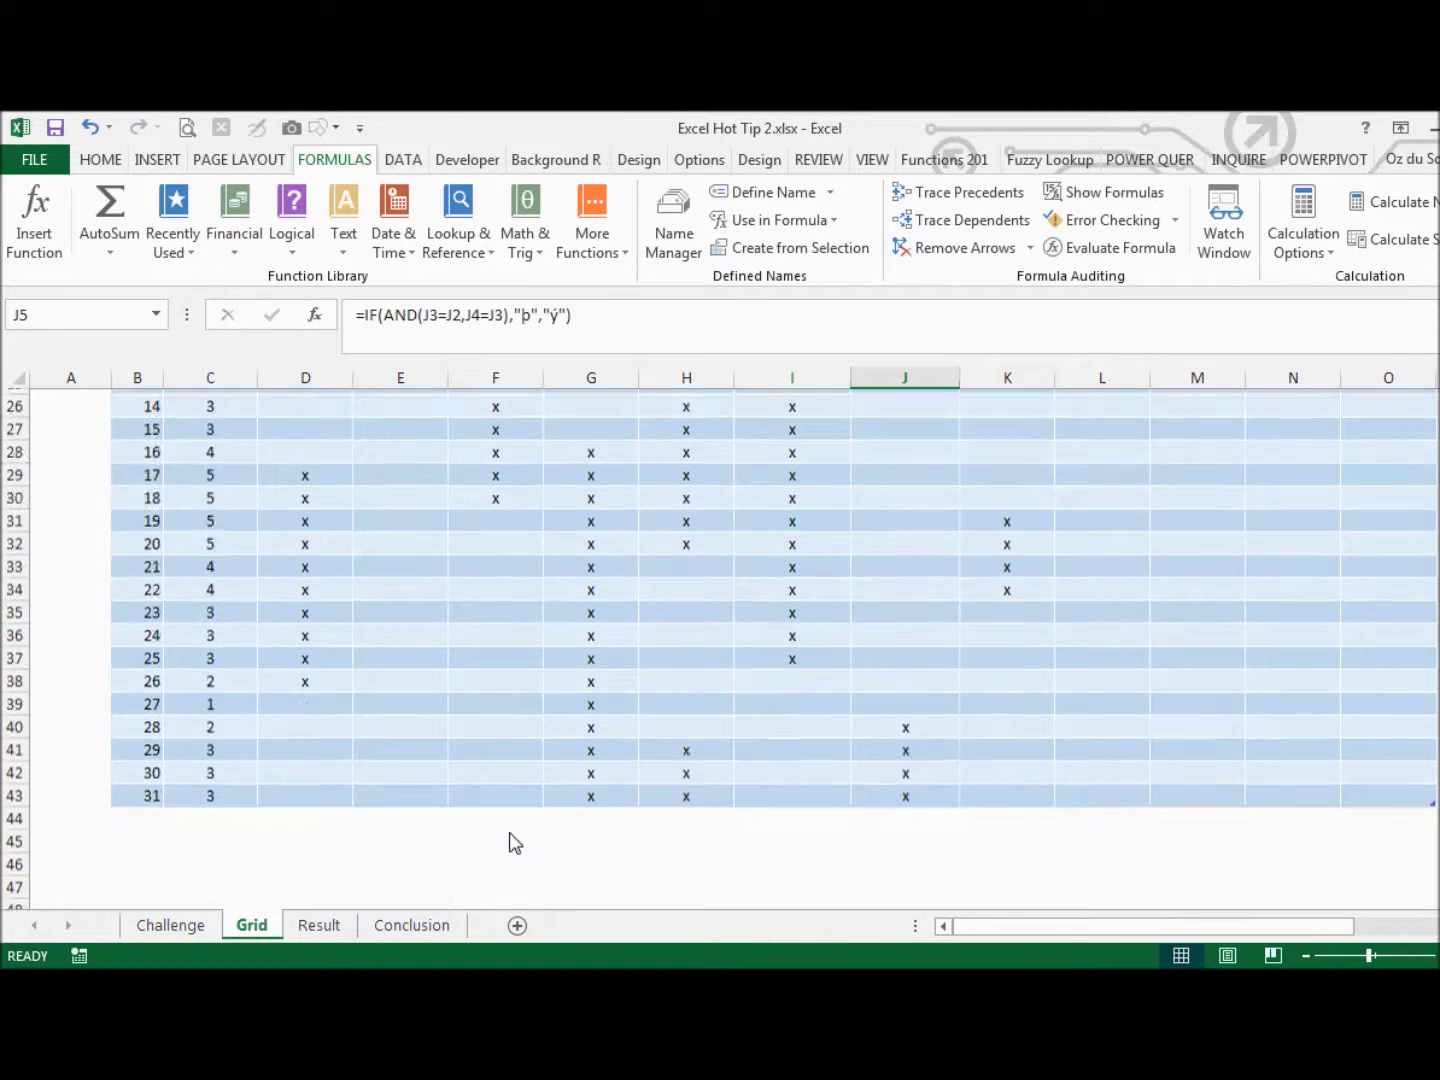
scroll(497, 809, up, 8)
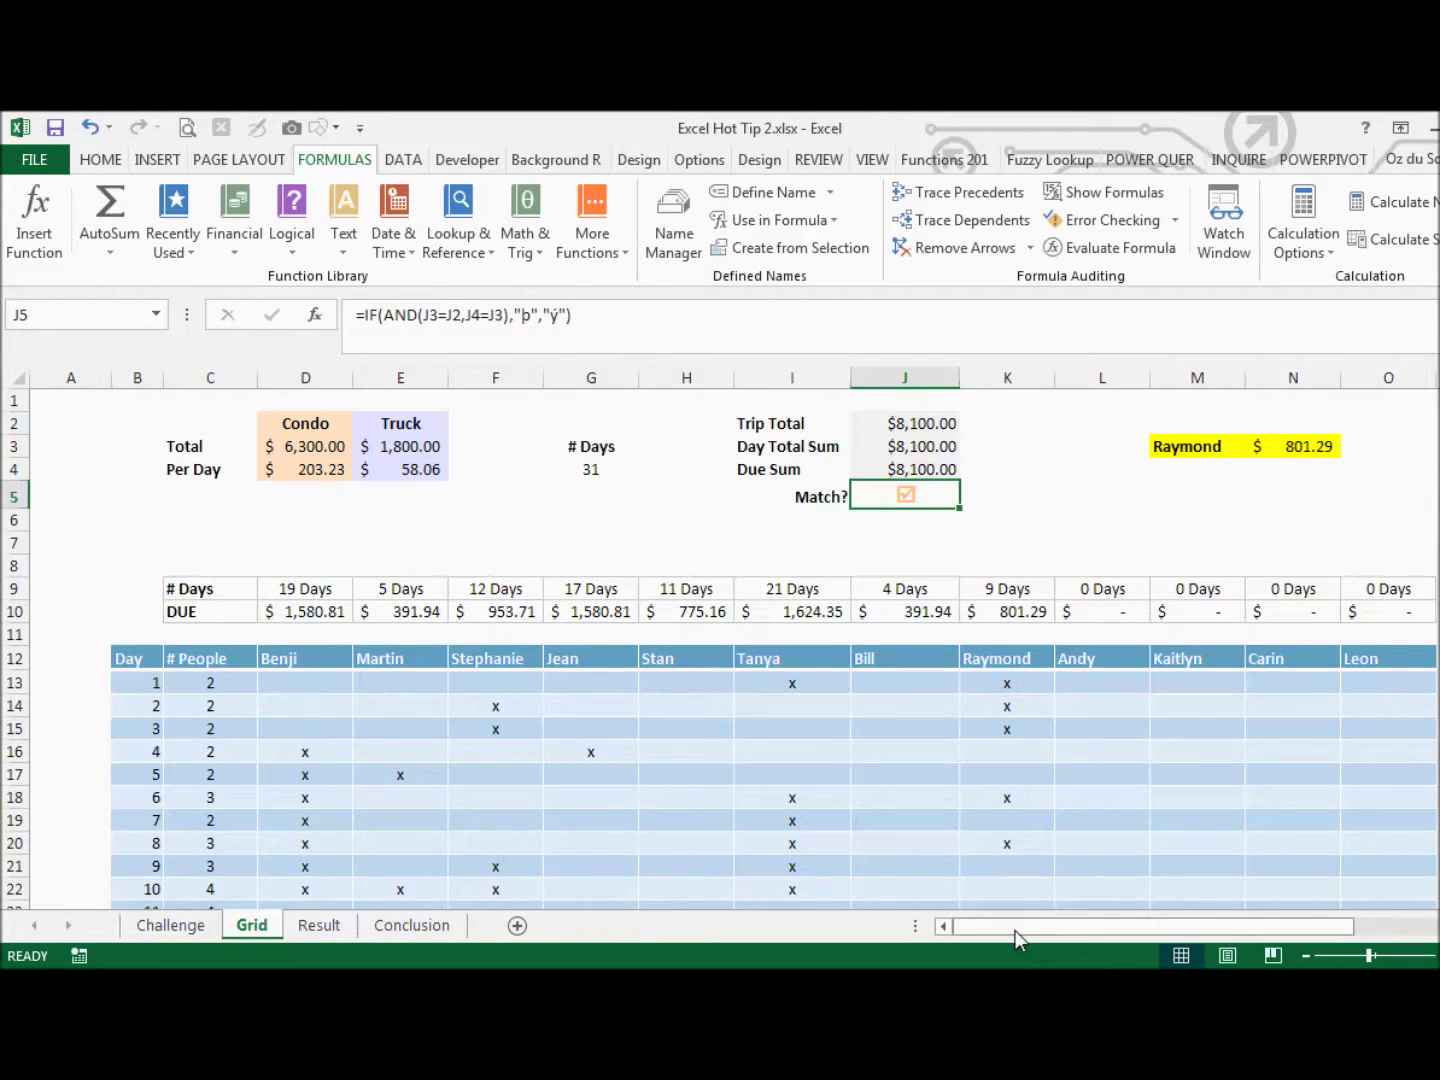
drag(1015, 930, 1029, 928)
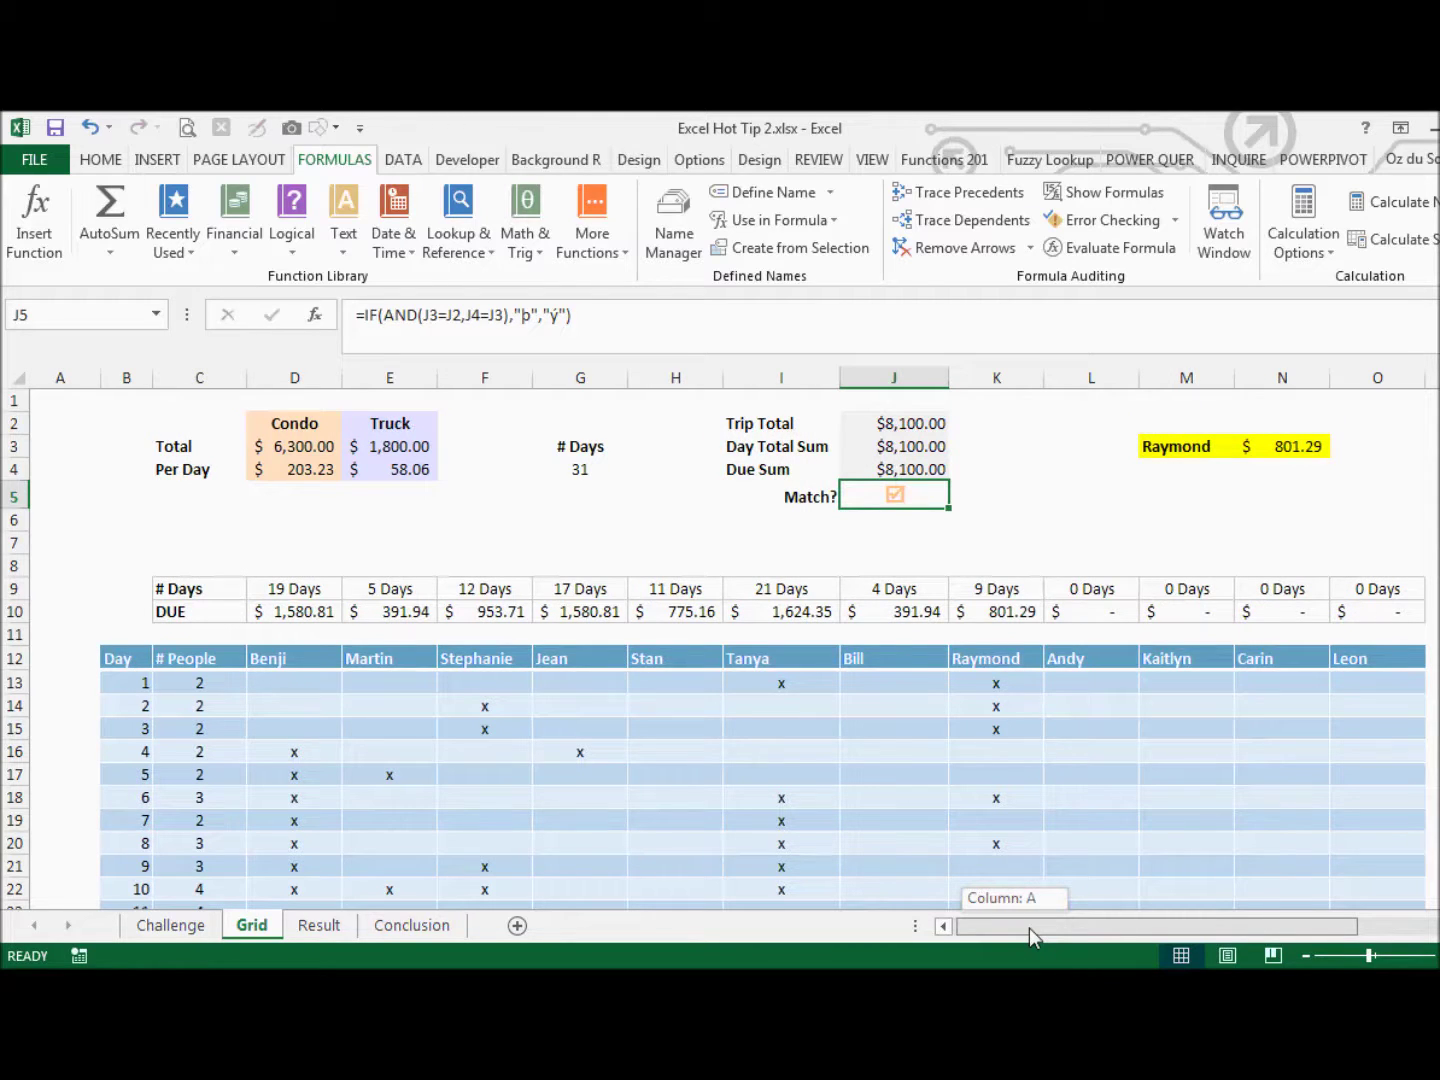
drag(1030, 928, 1211, 941)
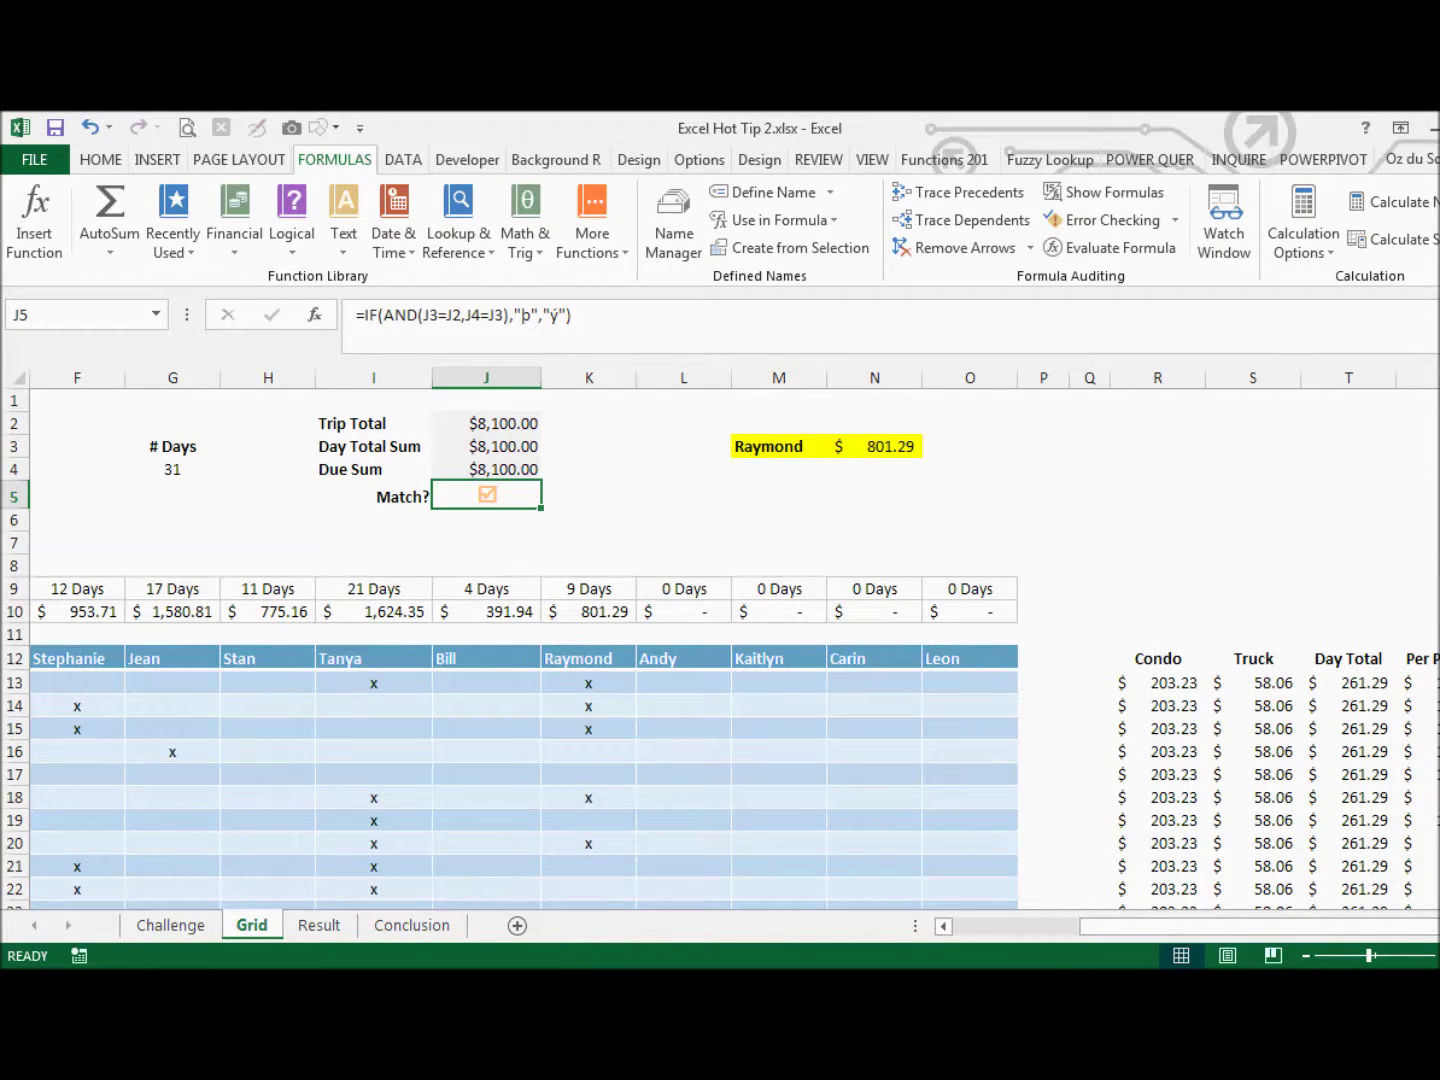
drag(1438, 612, 1438, 623)
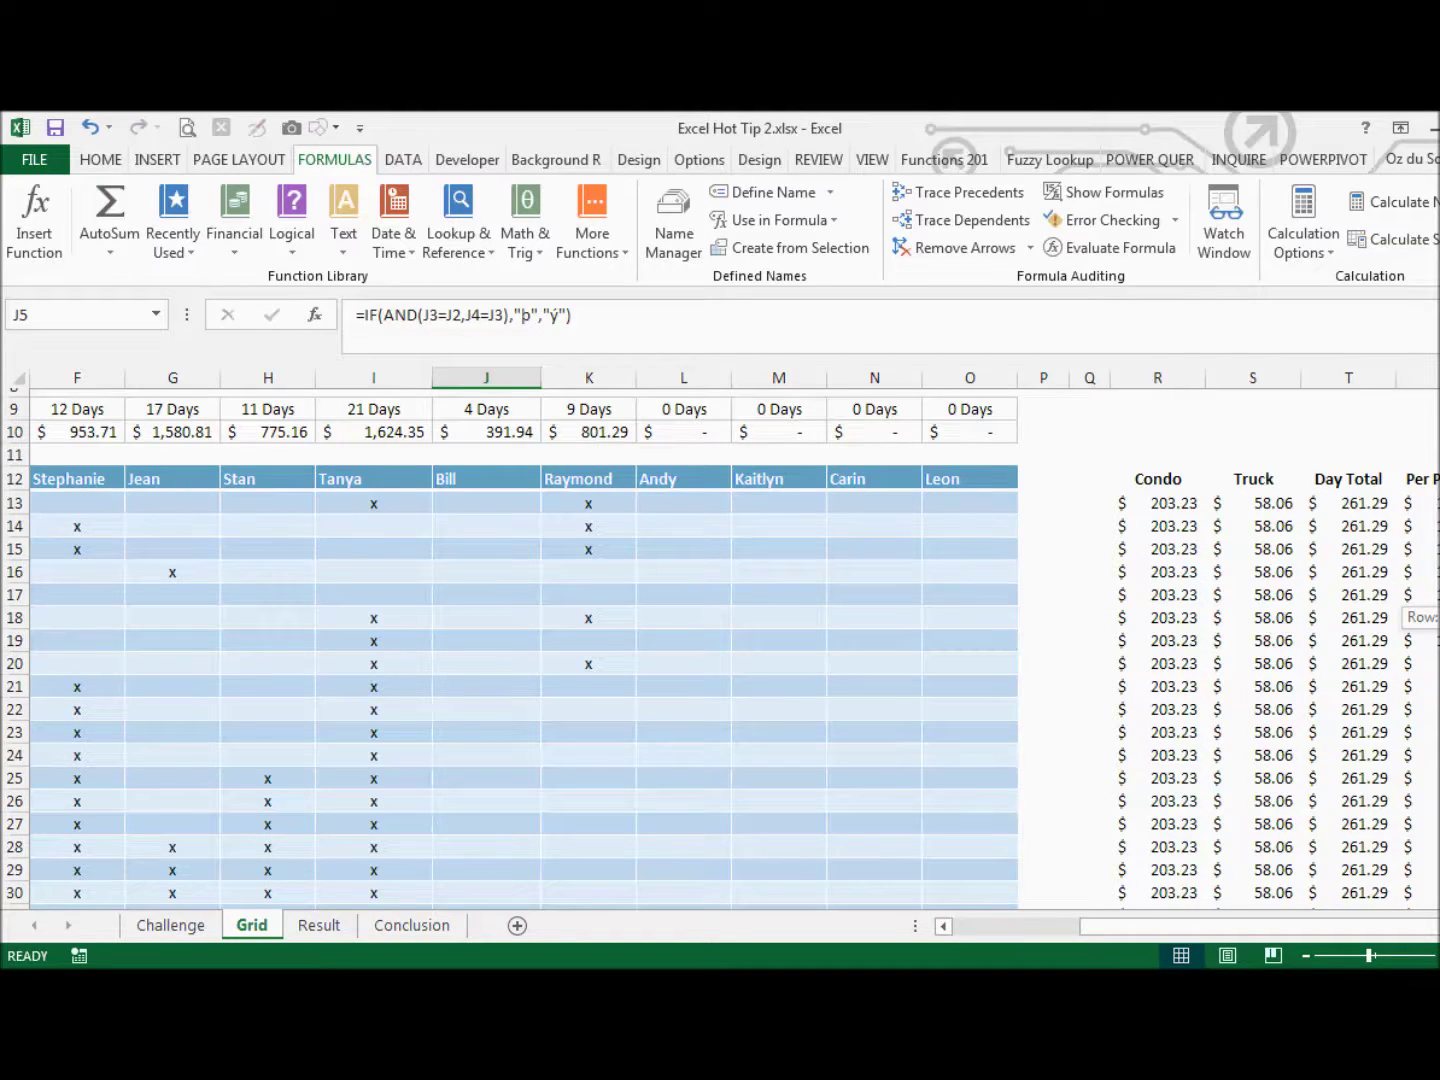
drag(1437, 624, 1437, 626)
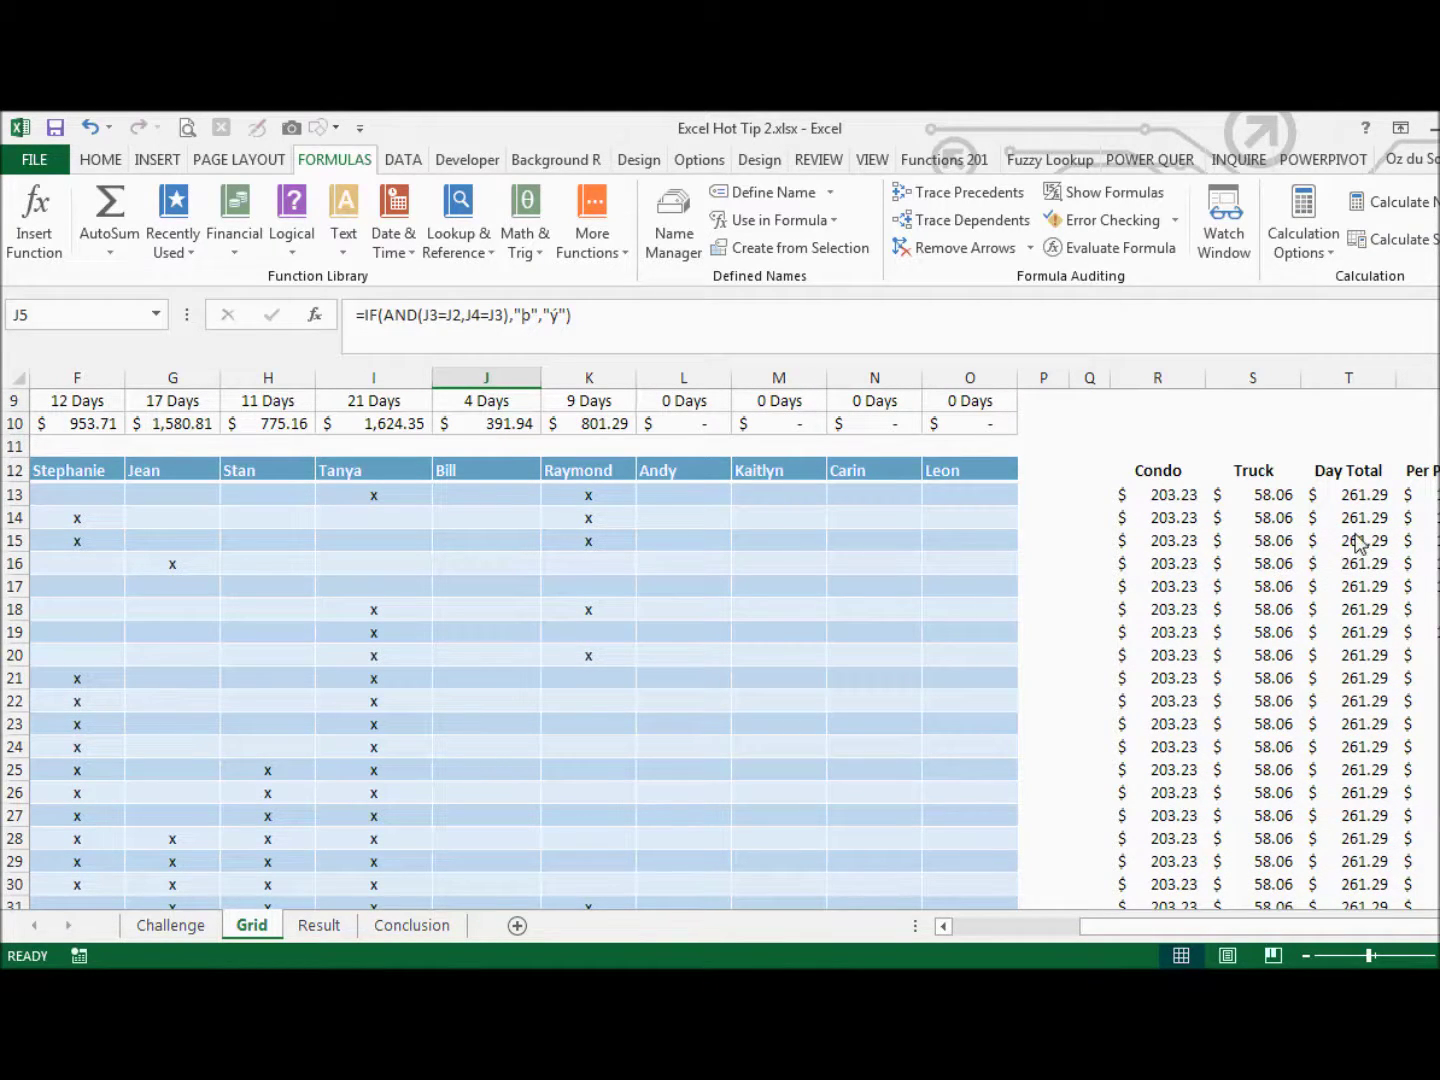
click(1426, 609)
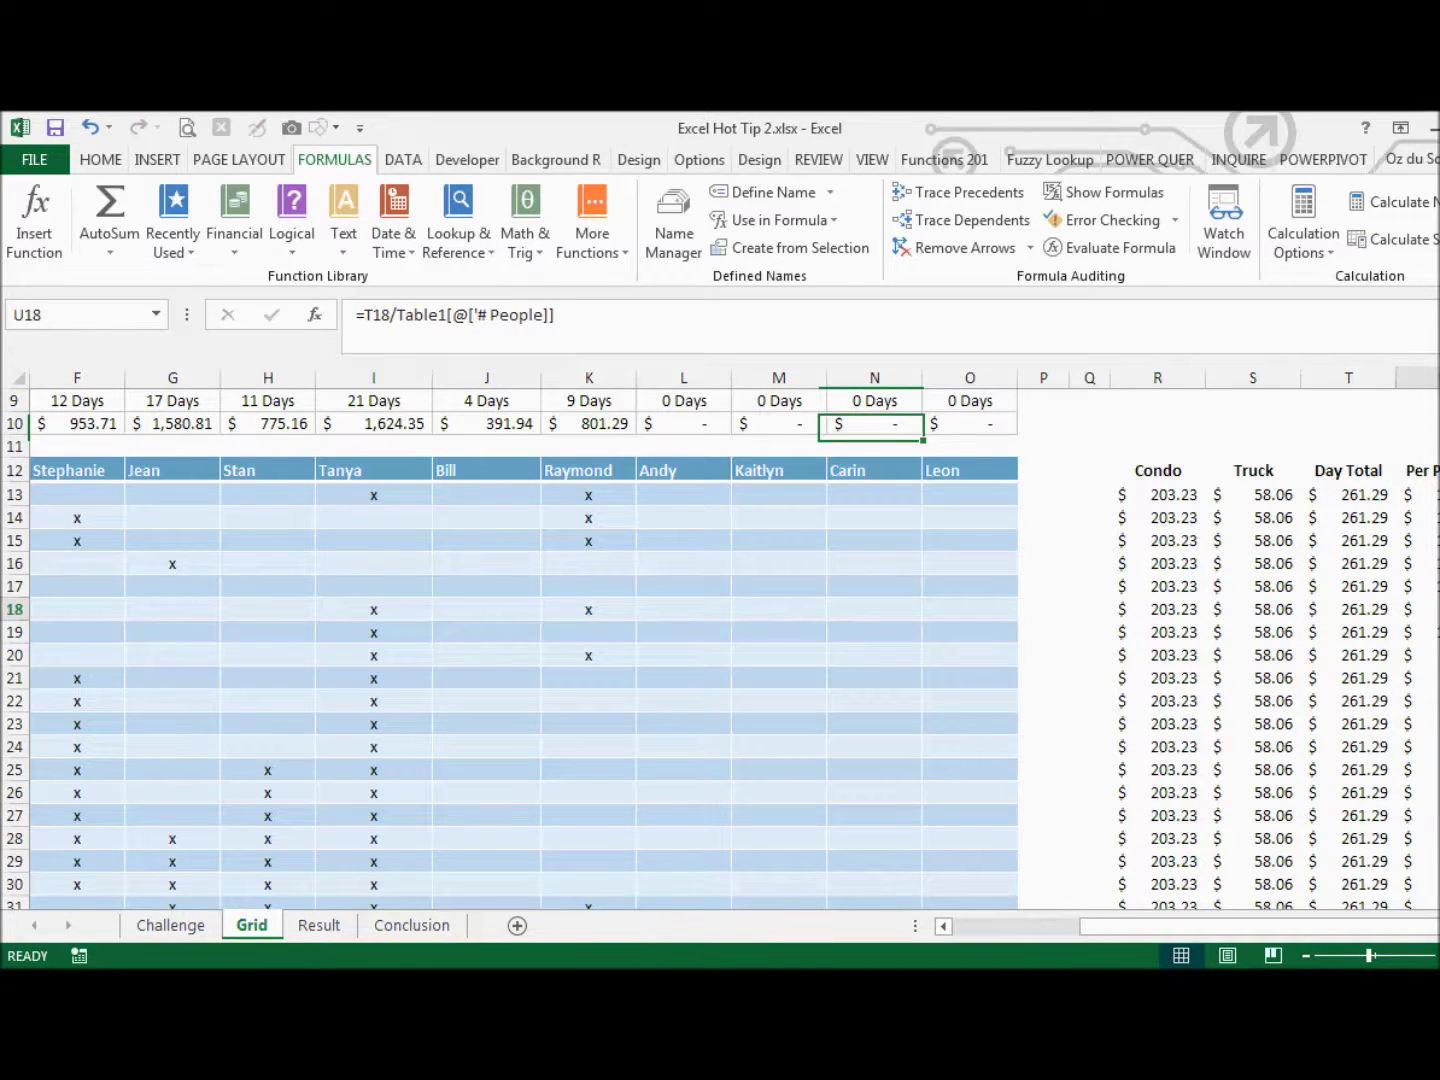
click(8, 612)
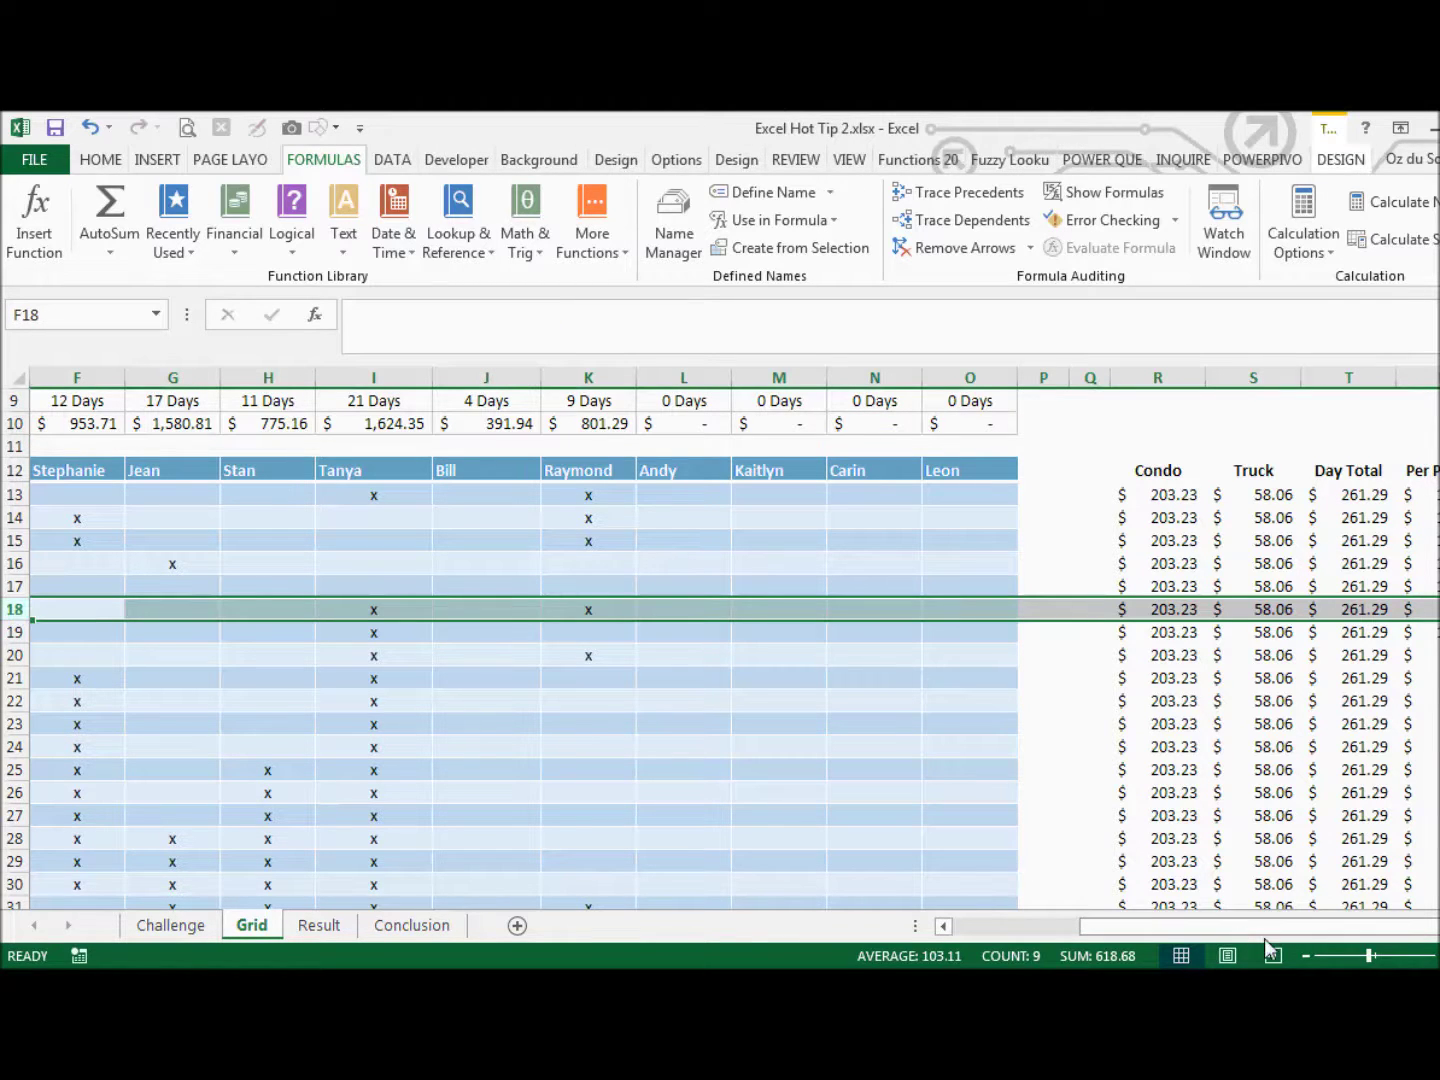
drag(1335, 928, 1176, 934)
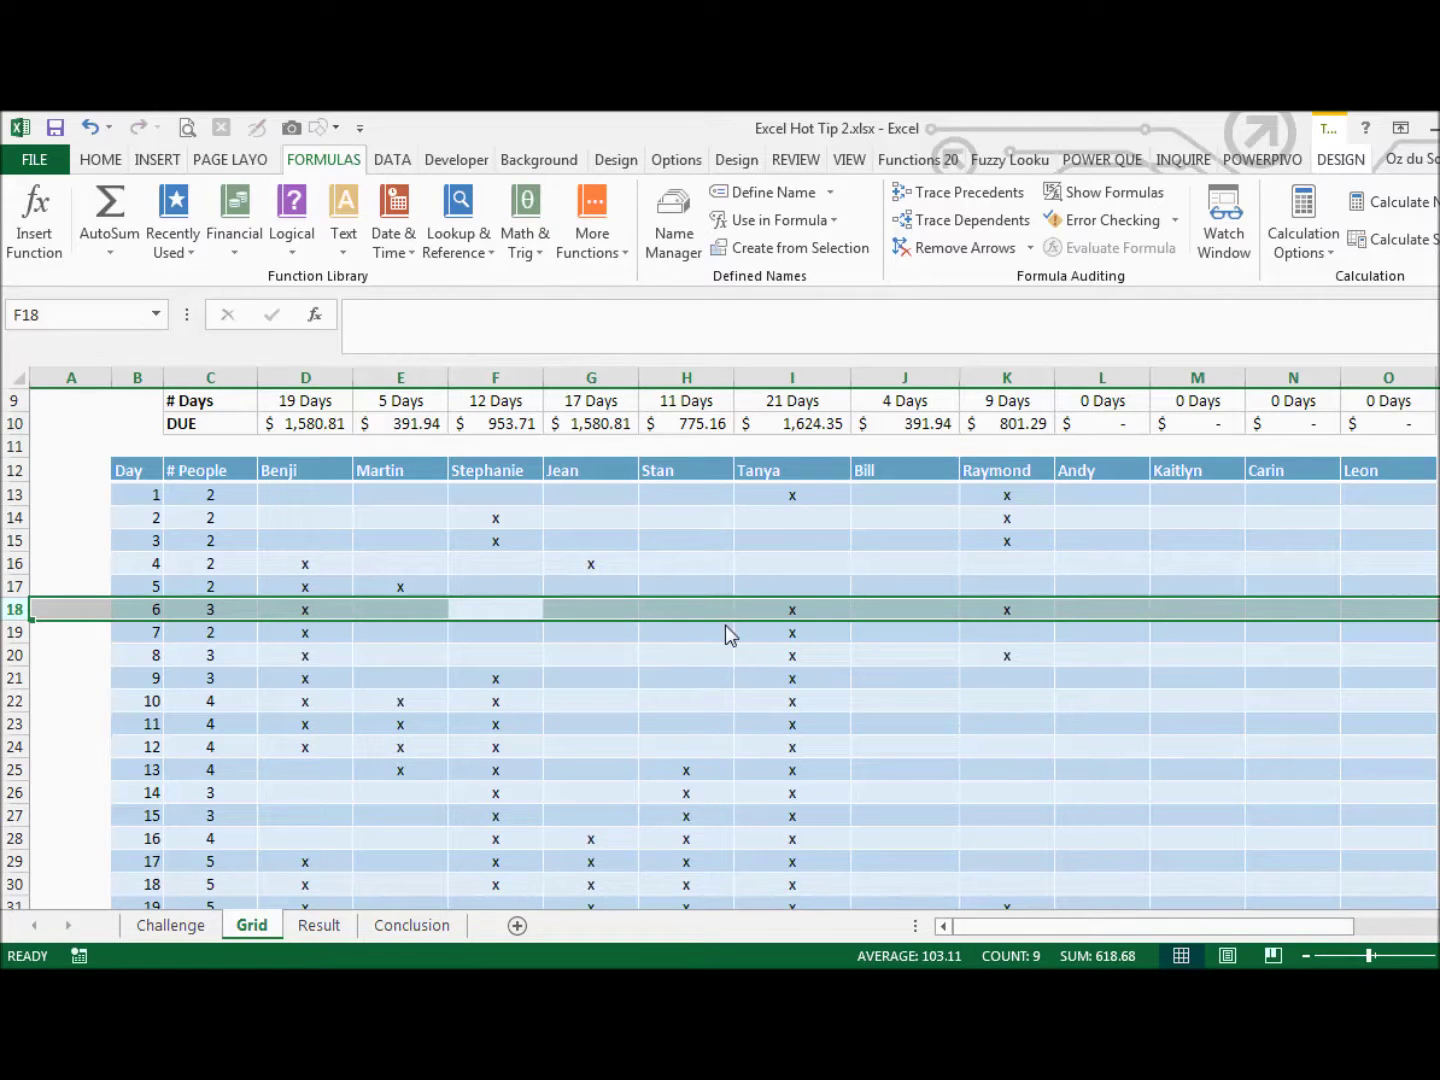
click(525, 752)
scroll(526, 752, up, 3)
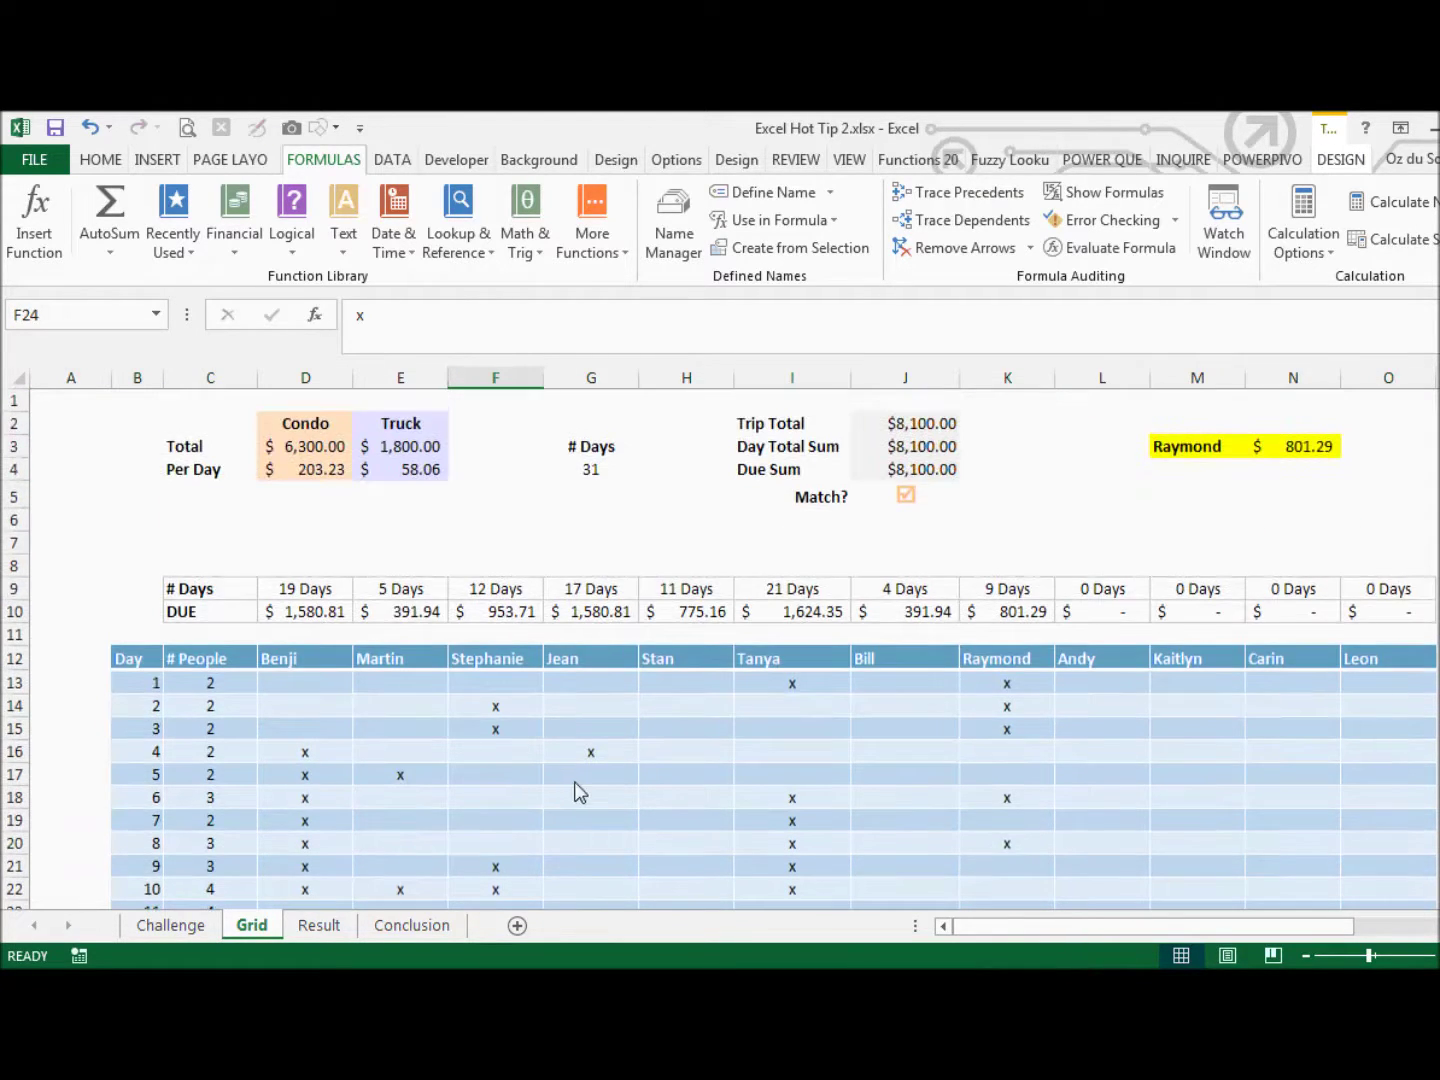
click(305, 620)
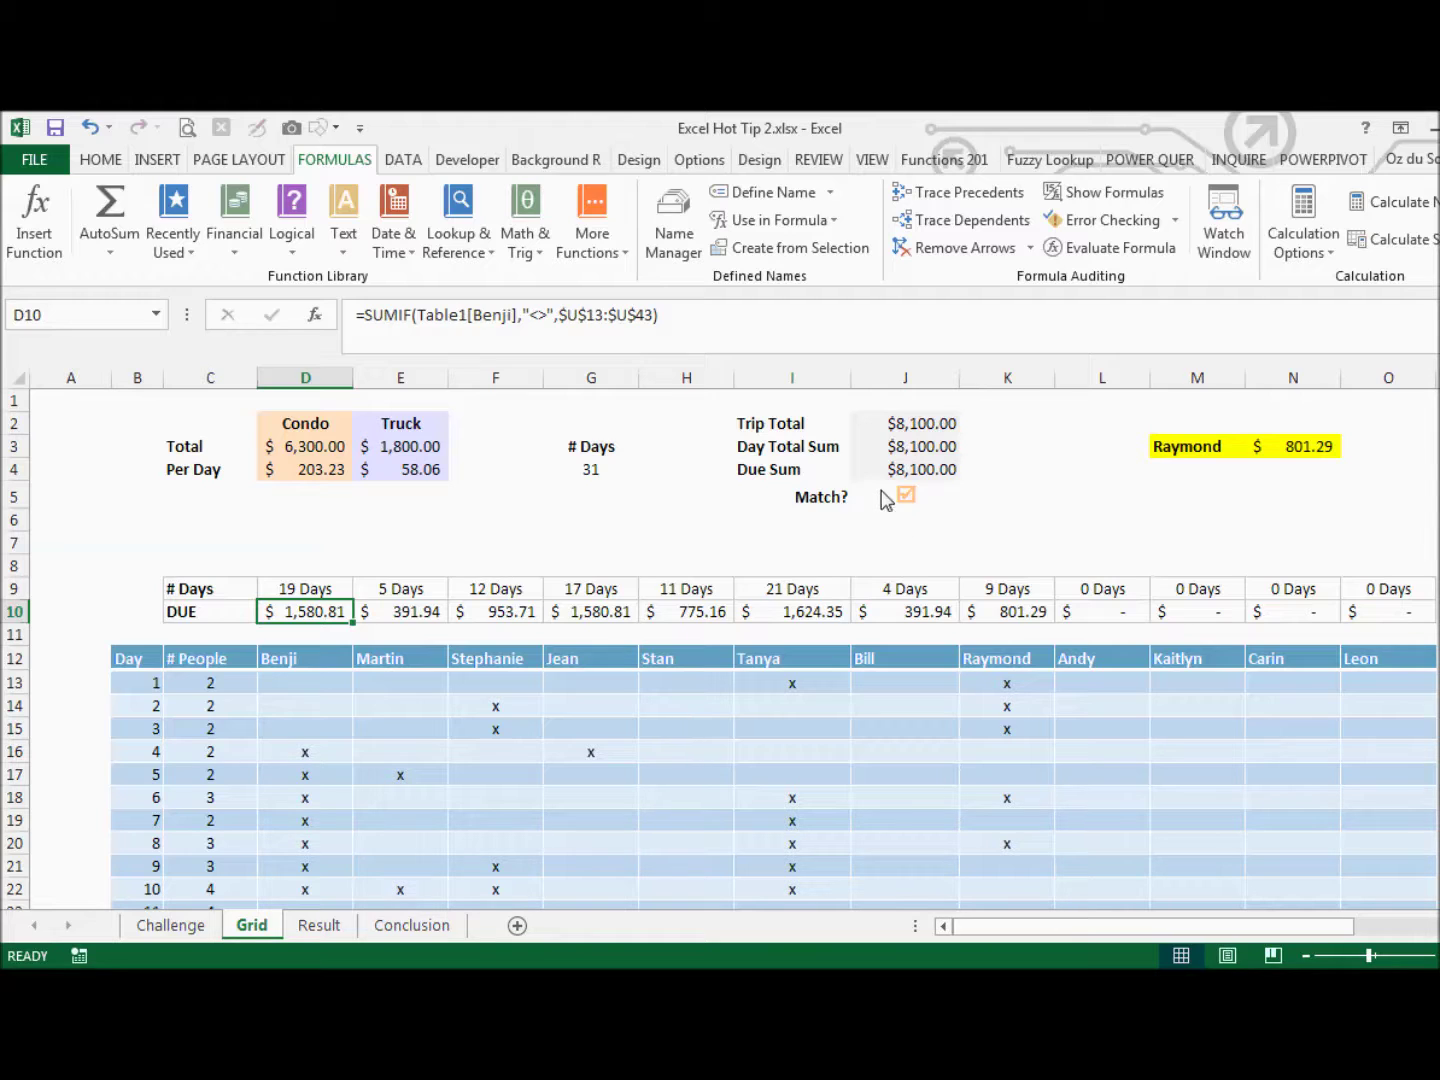
click(904, 426)
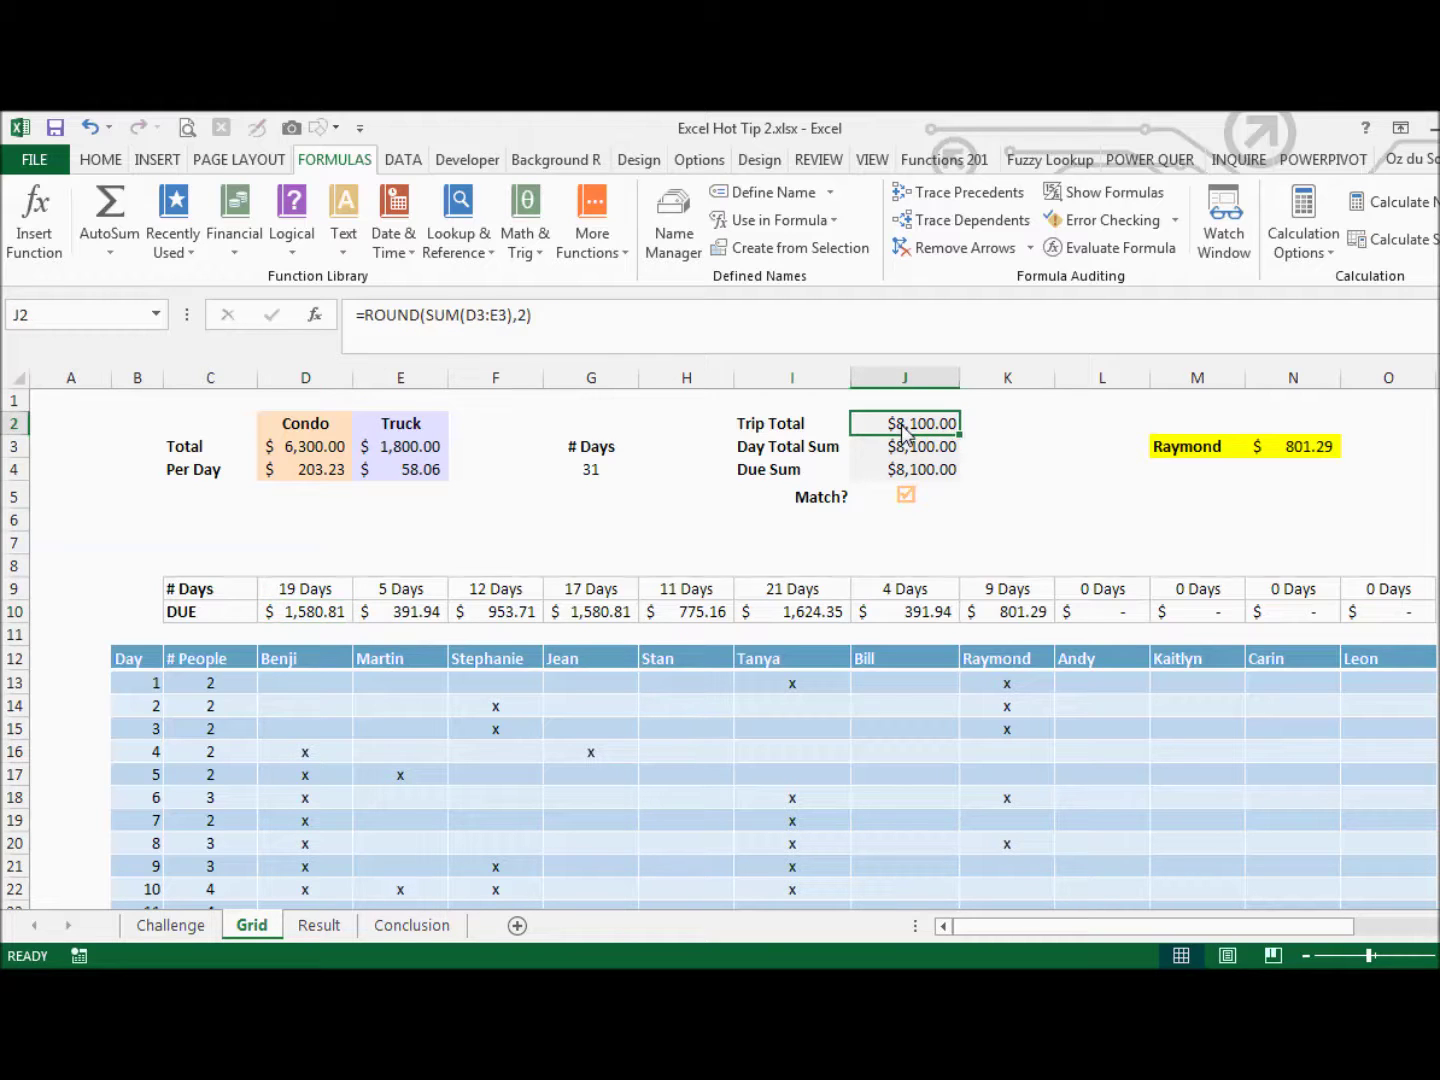
click(485, 316)
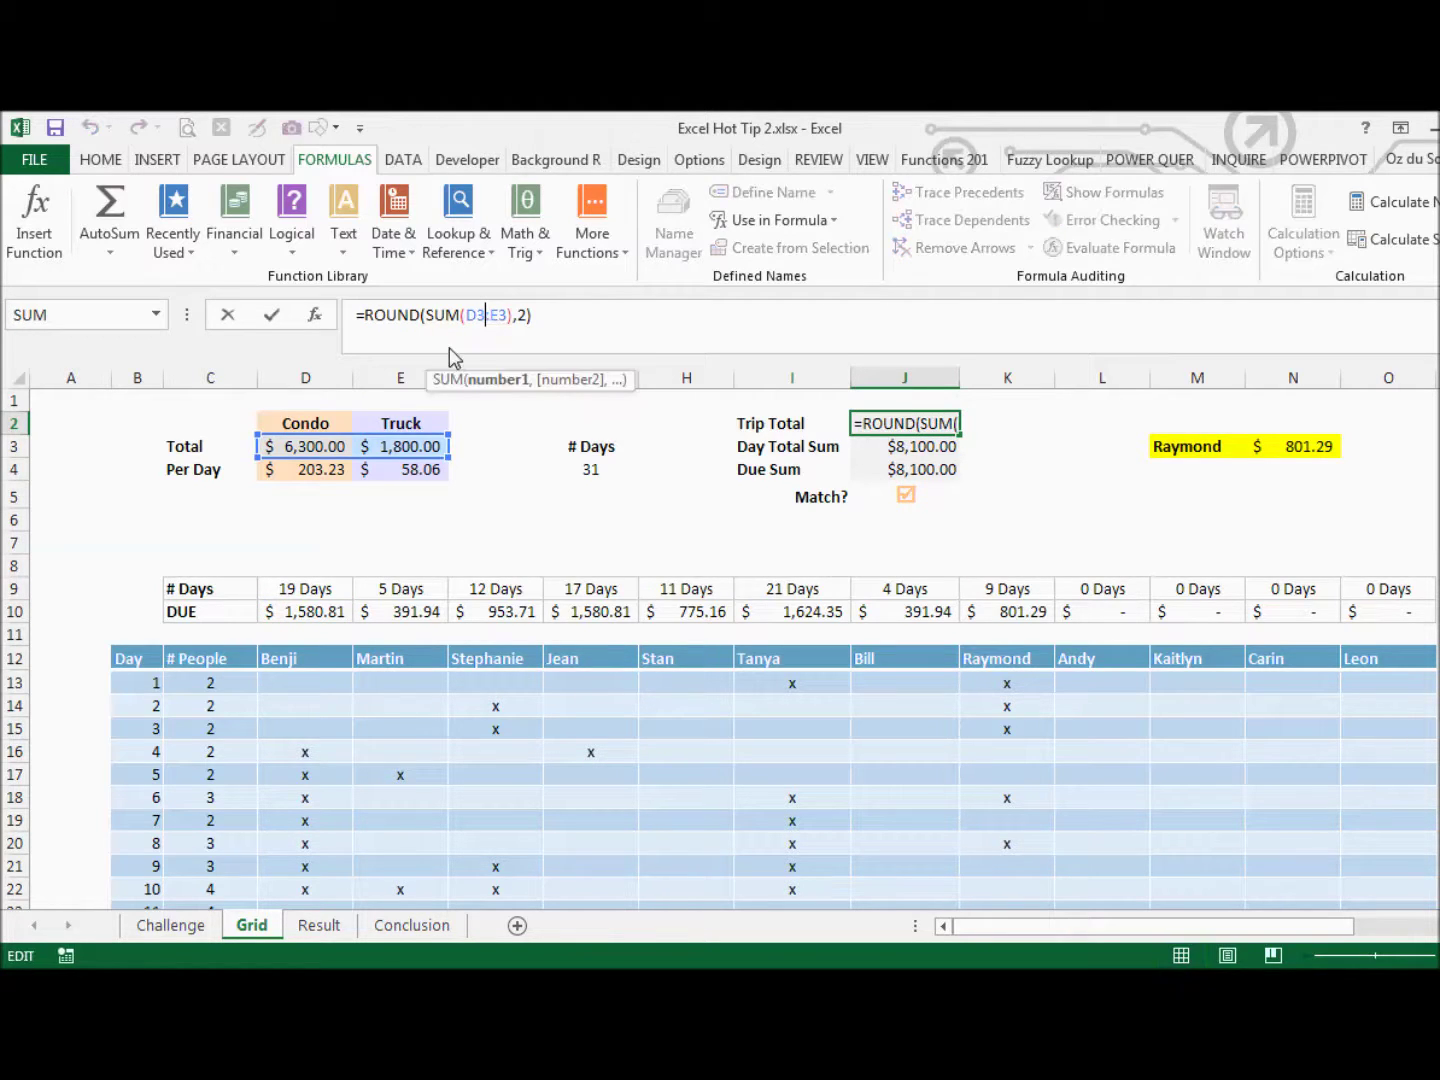
key(Escape)
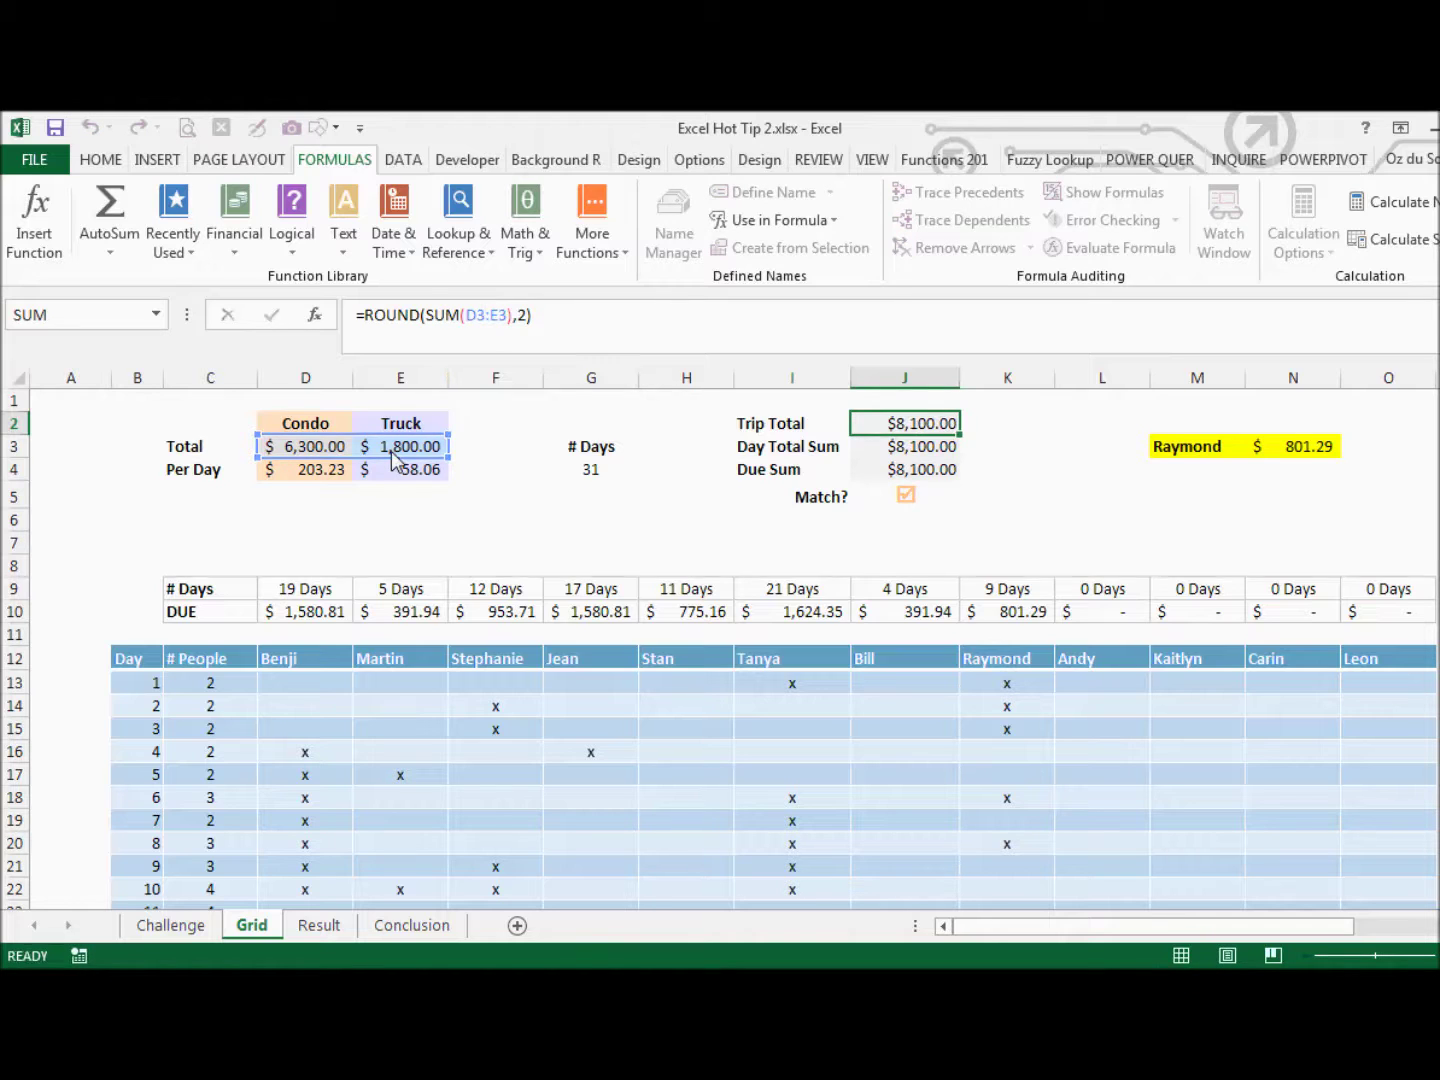
click(897, 452)
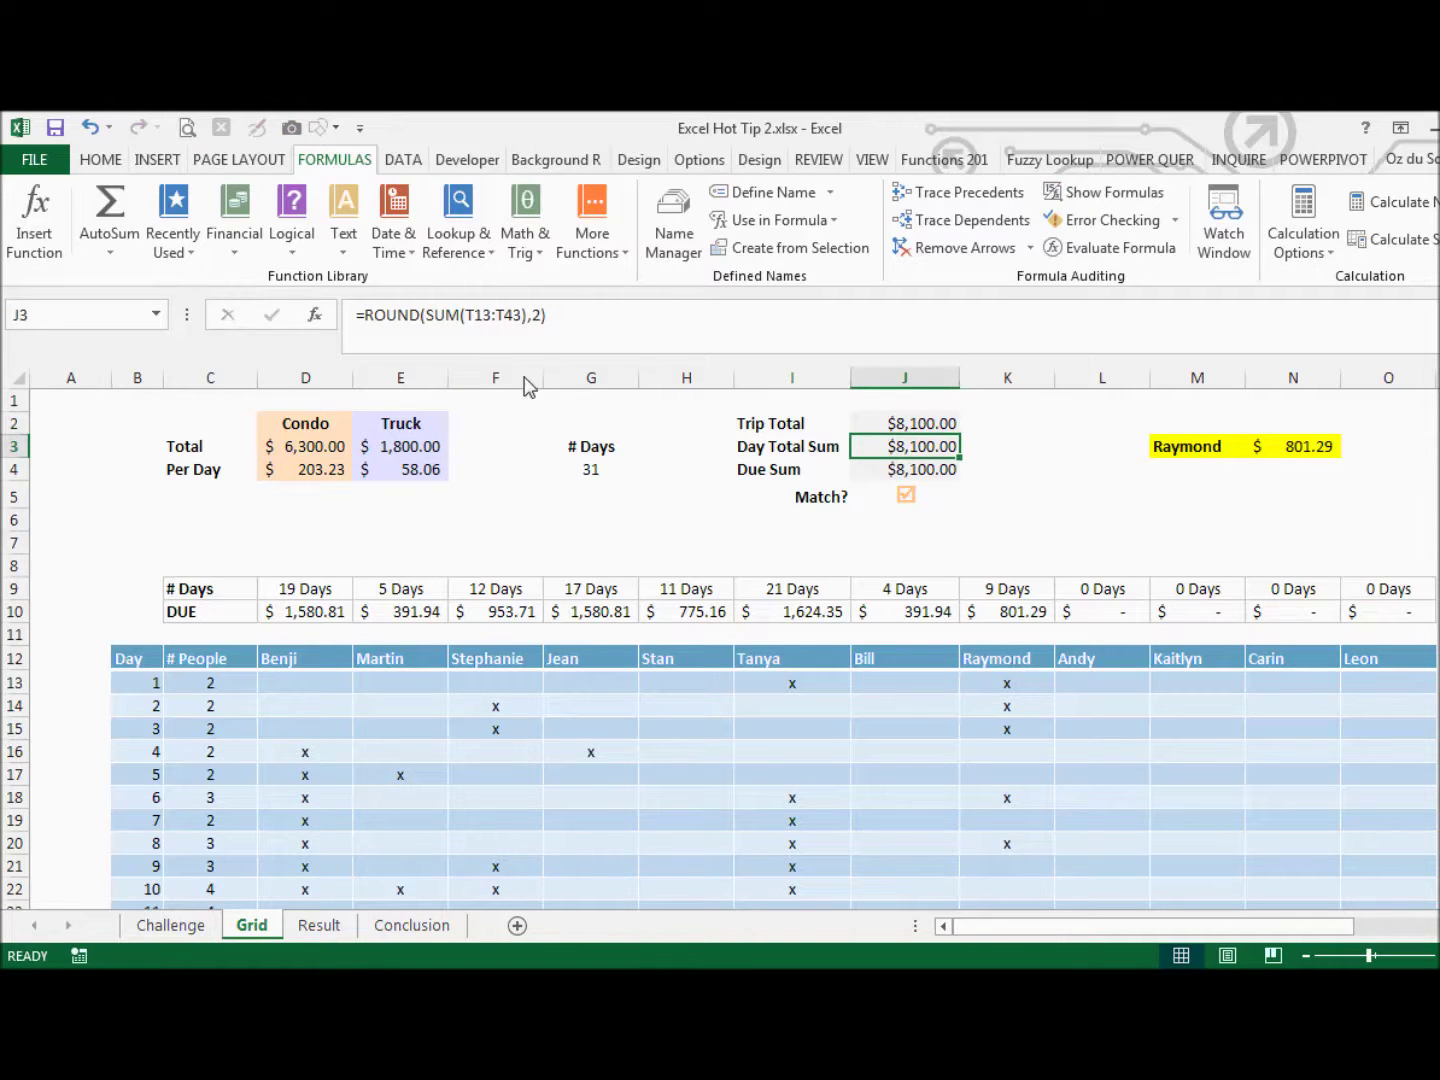
click(464, 315)
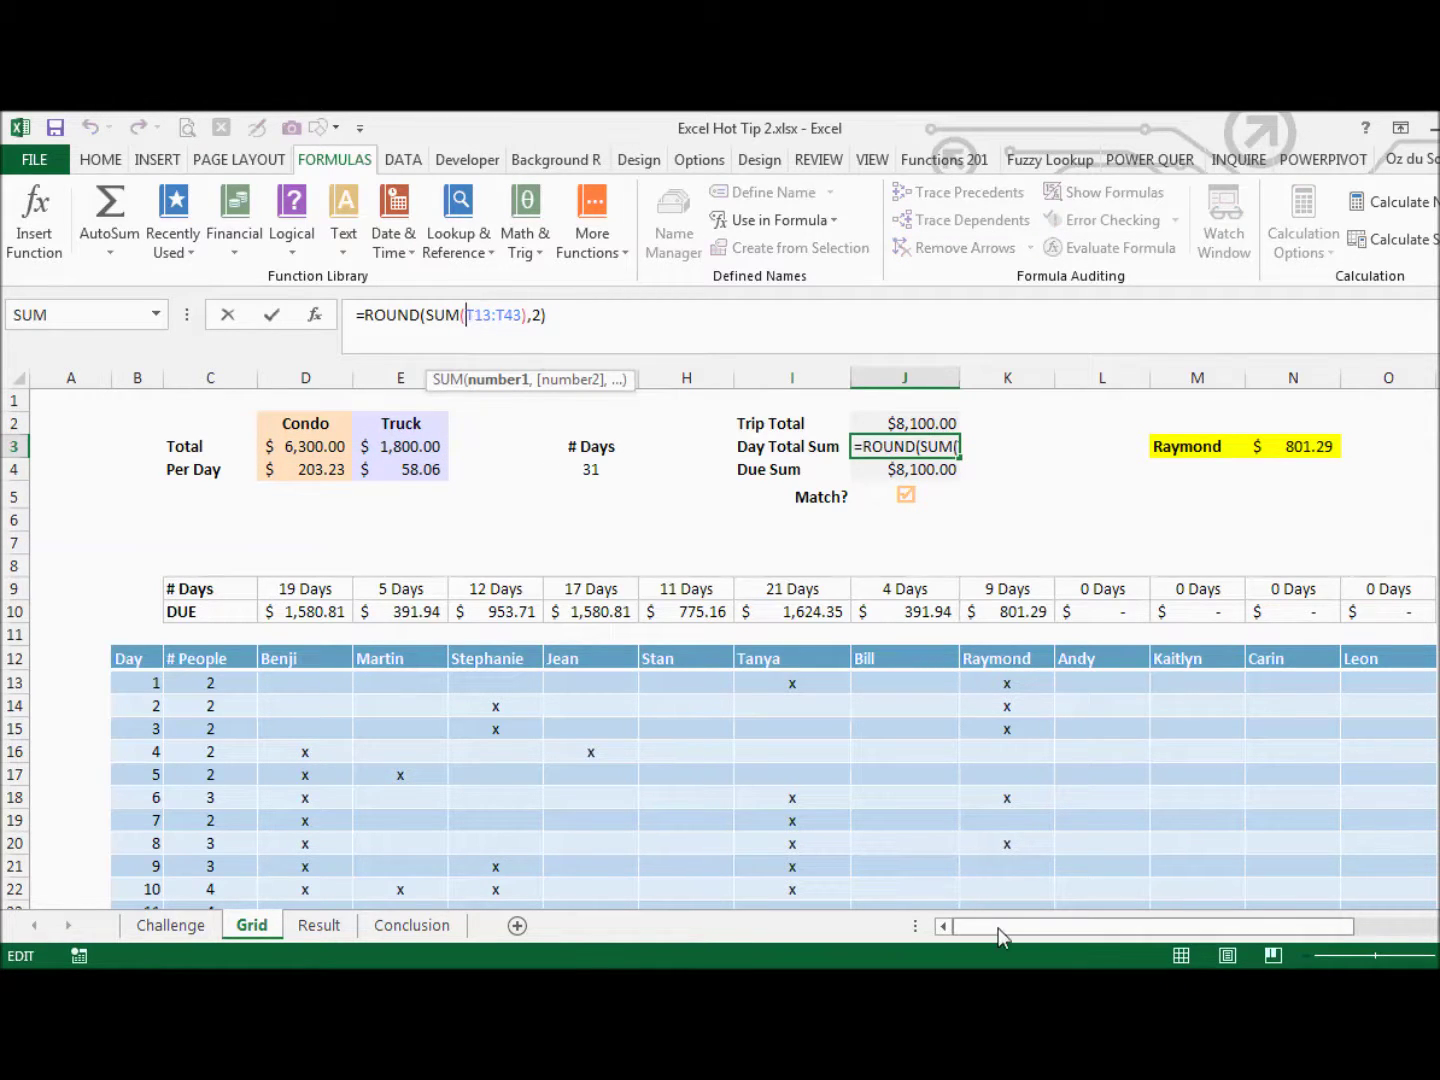
drag(998, 928, 1162, 938)
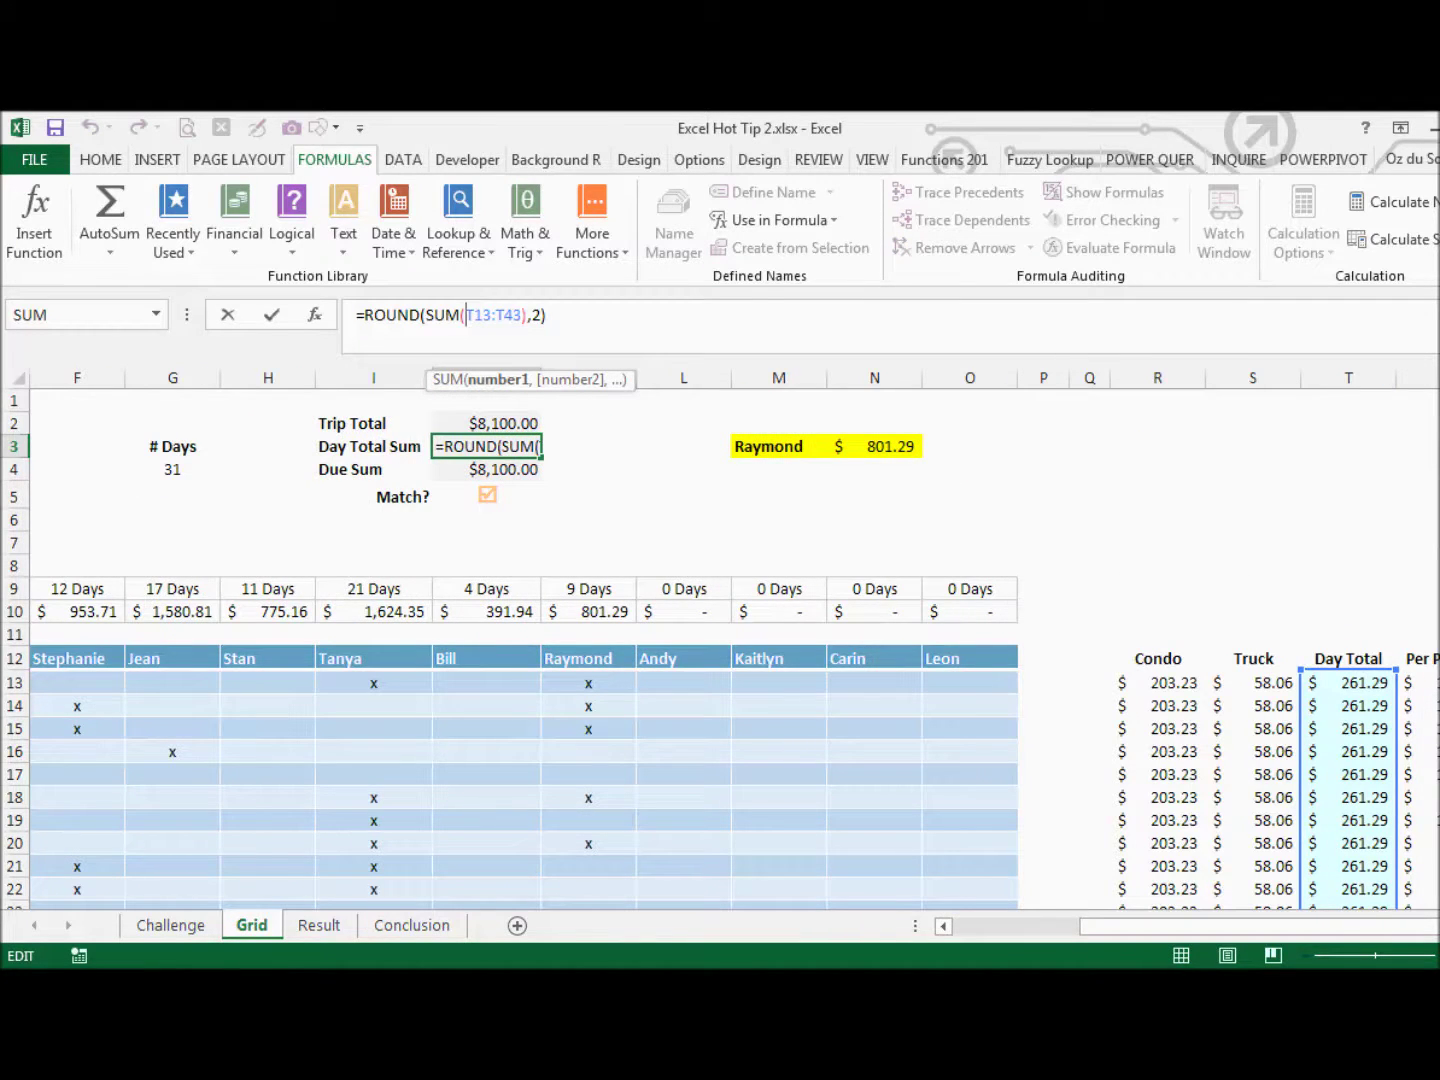
scroll(510, 640, down, 7)
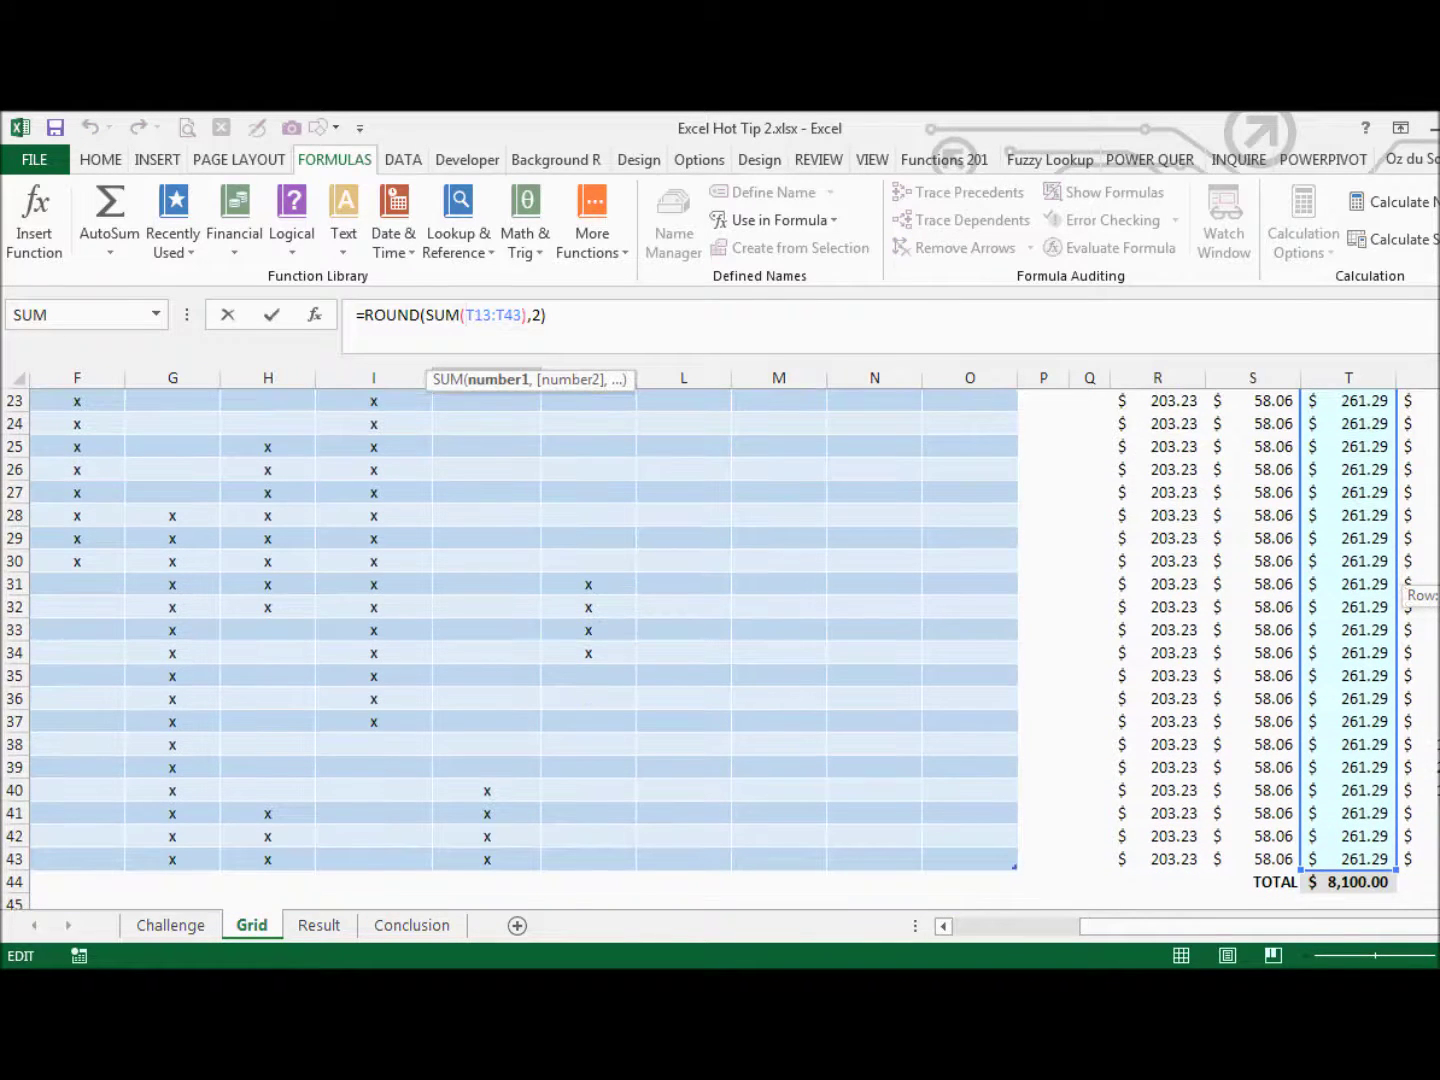
scroll(720, 649, up, 8)
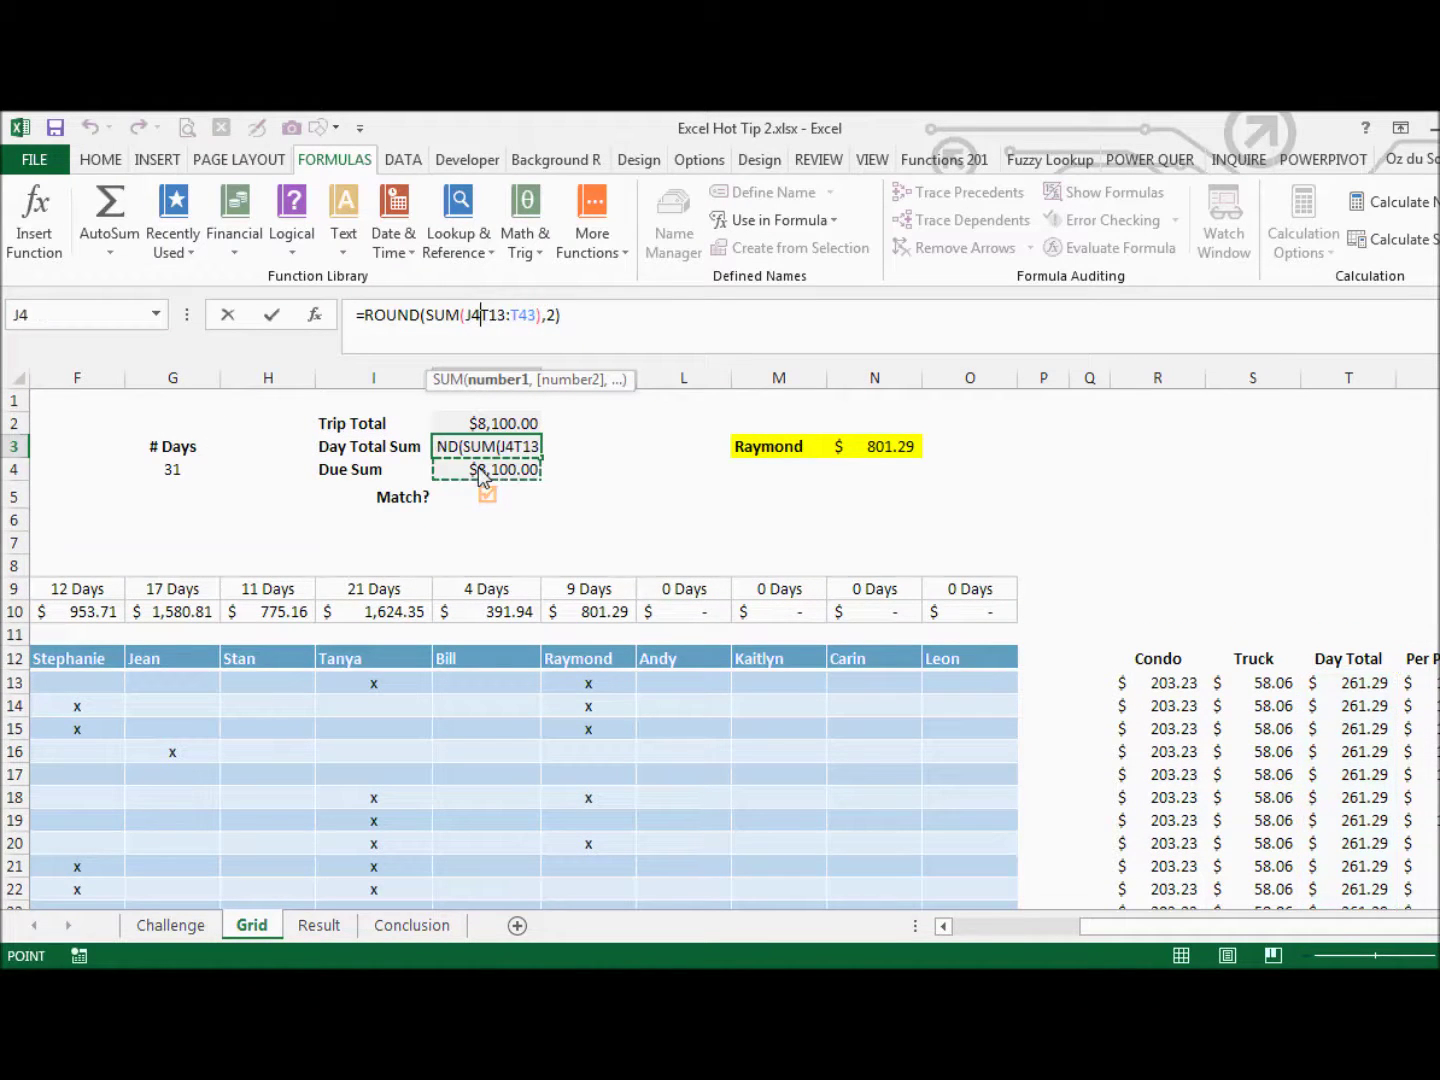
key(BackSpace)
key(BackSpace)
key(ctrl+Return)
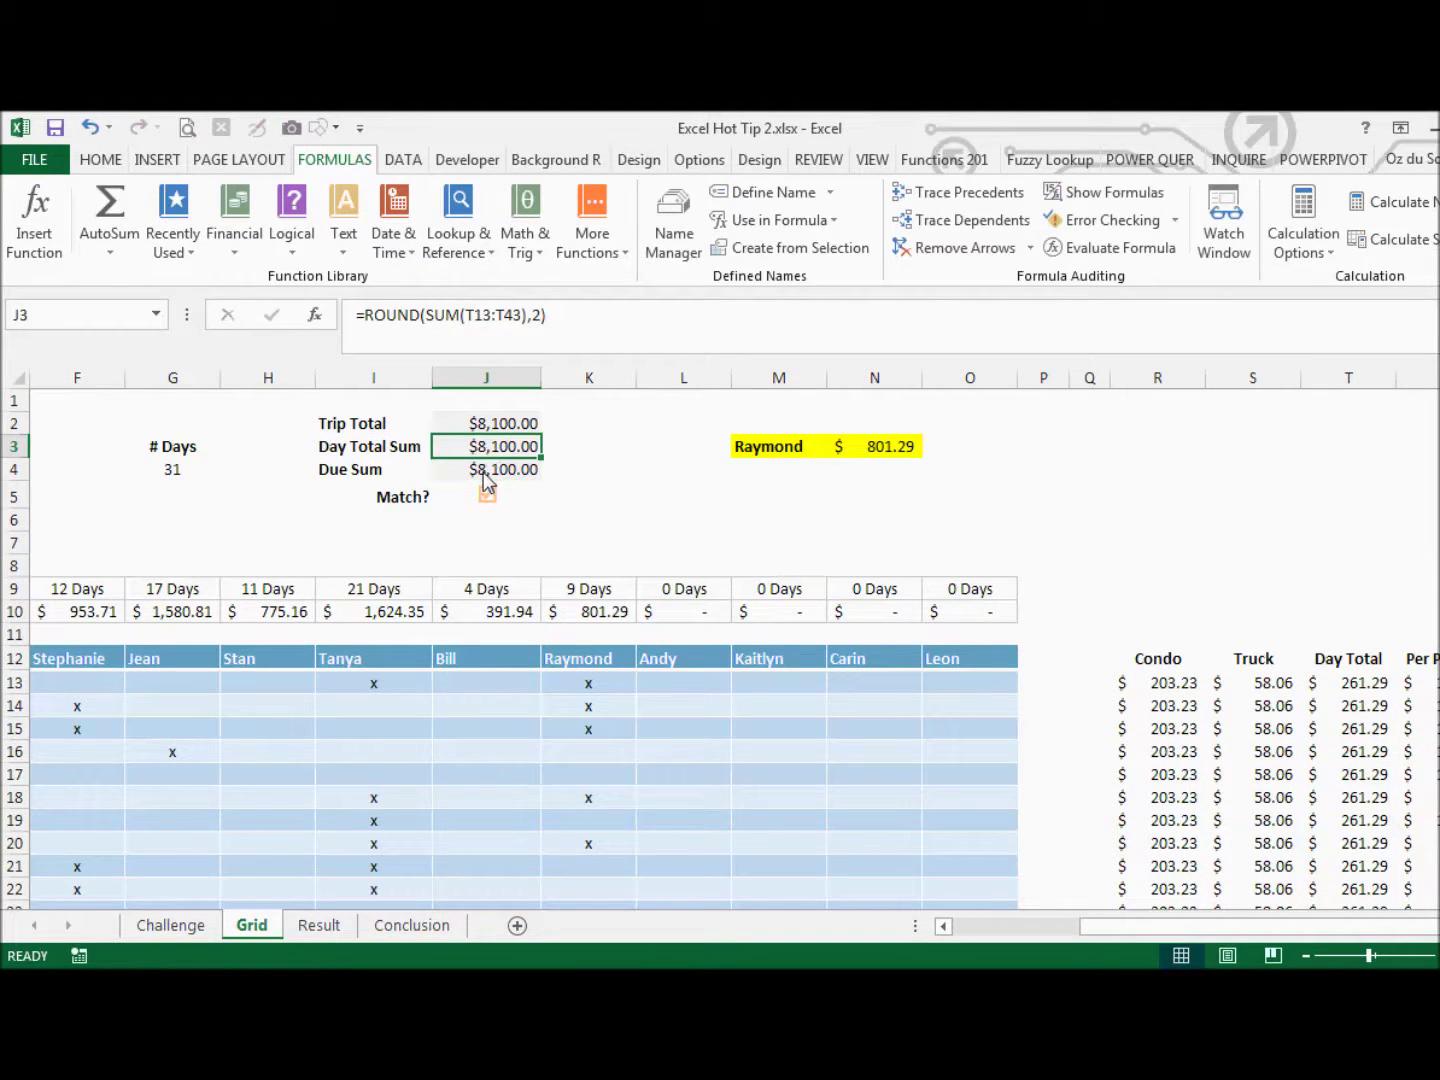
click(484, 474)
click(481, 315)
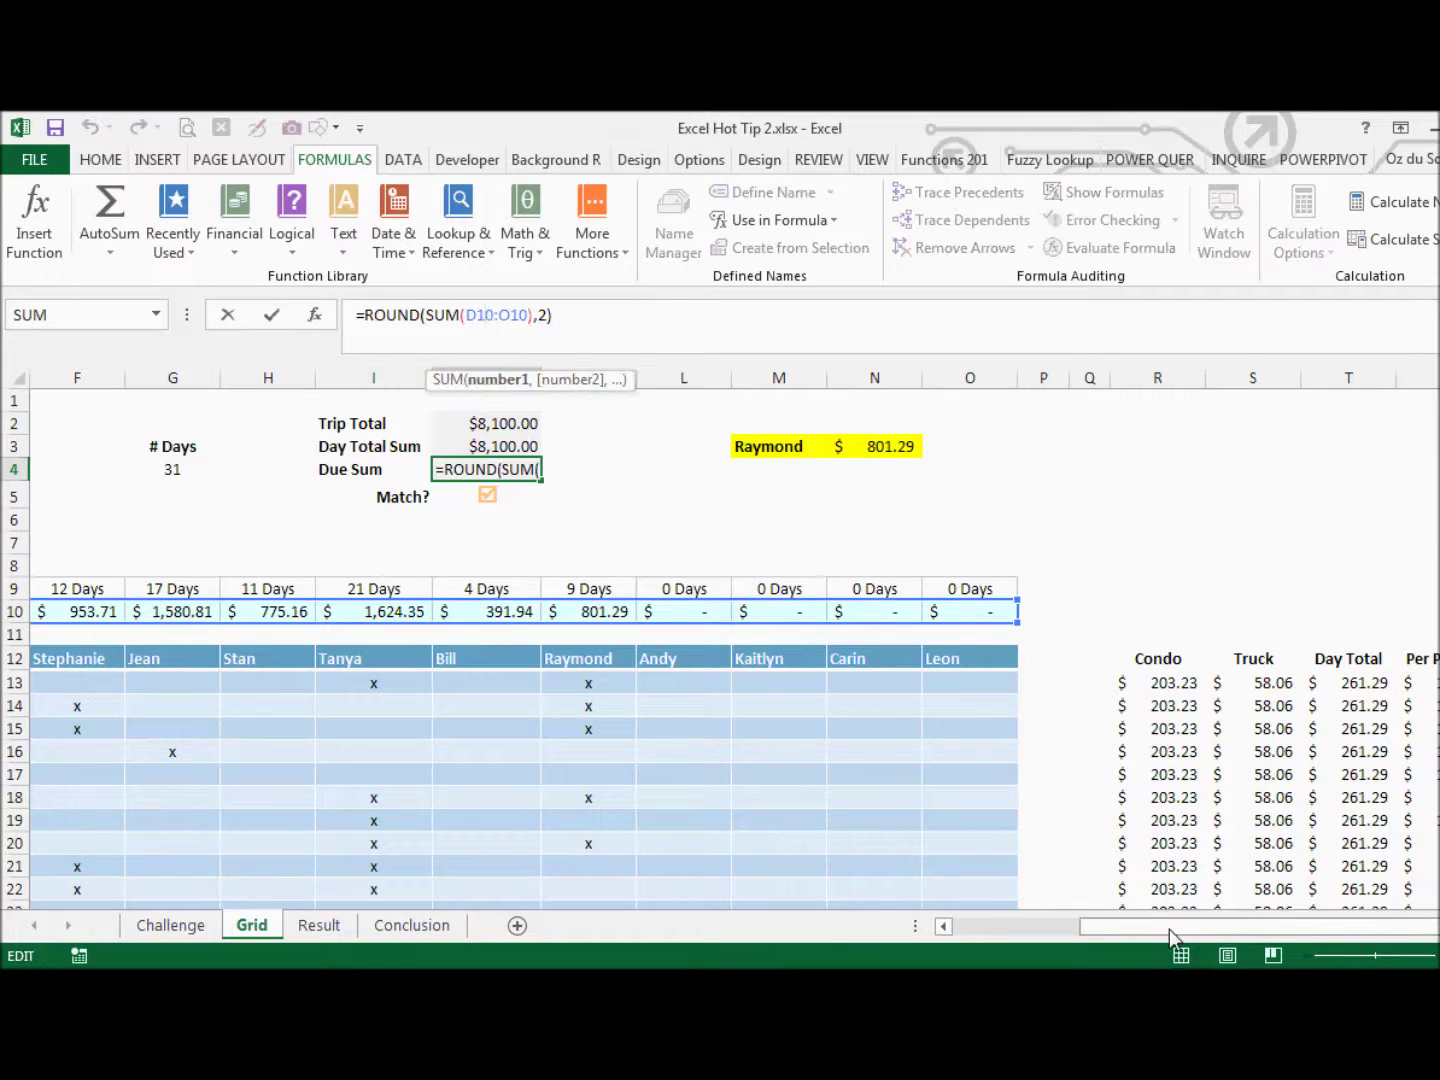
drag(1170, 935, 1039, 936)
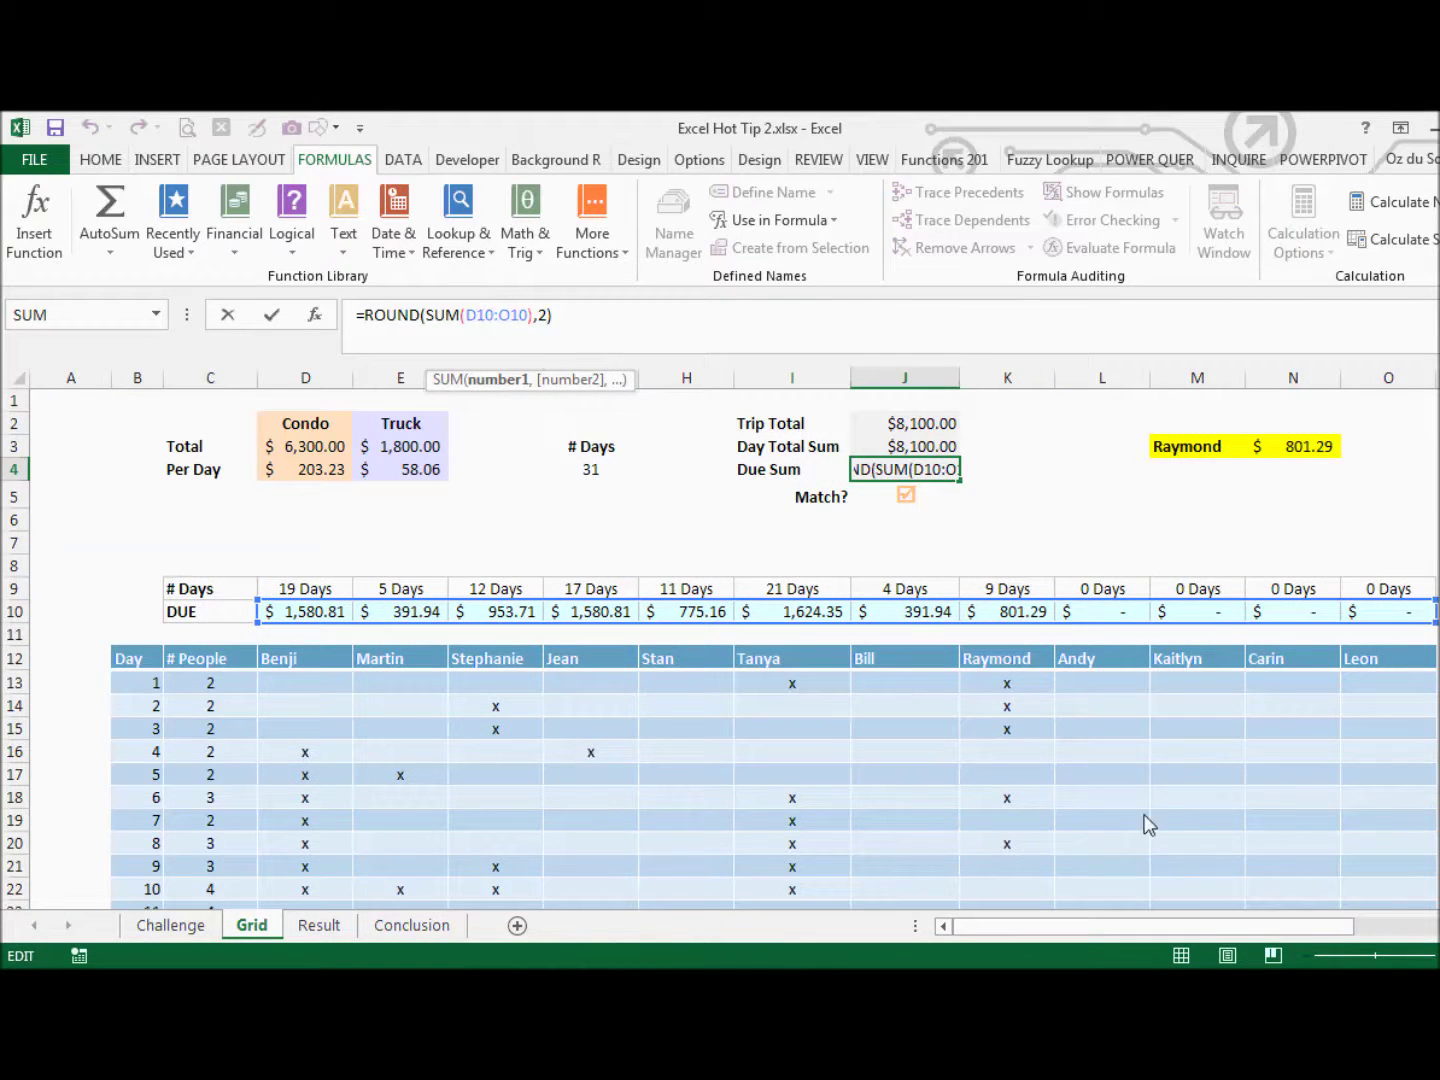
key(ctrl+Return)
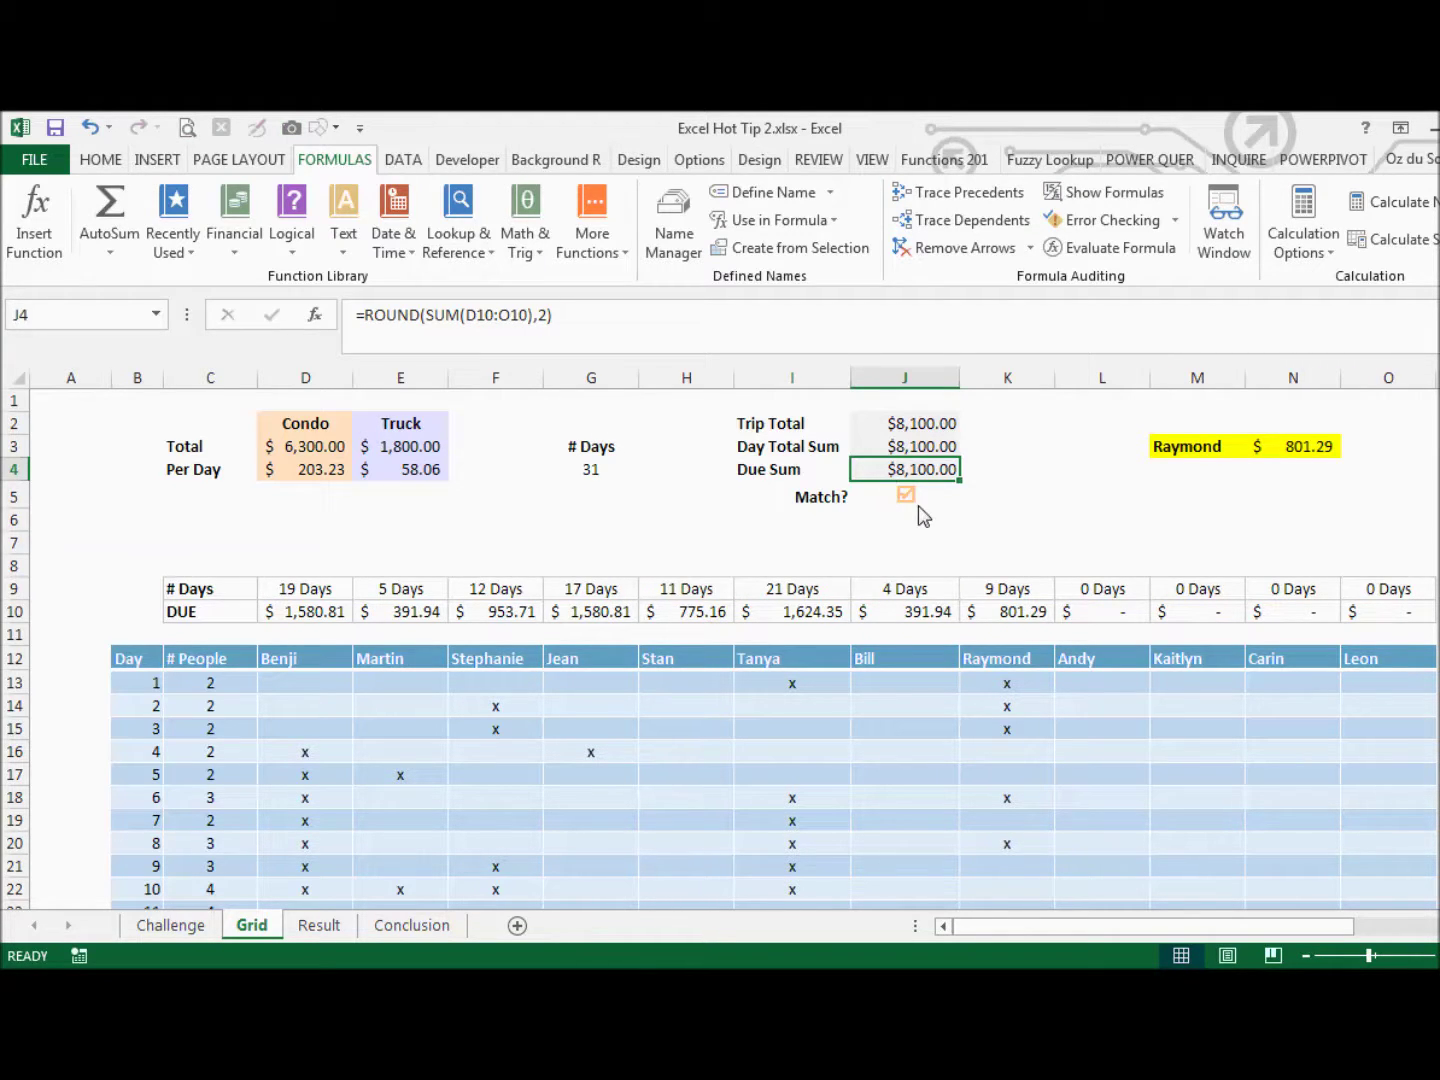
click(870, 453)
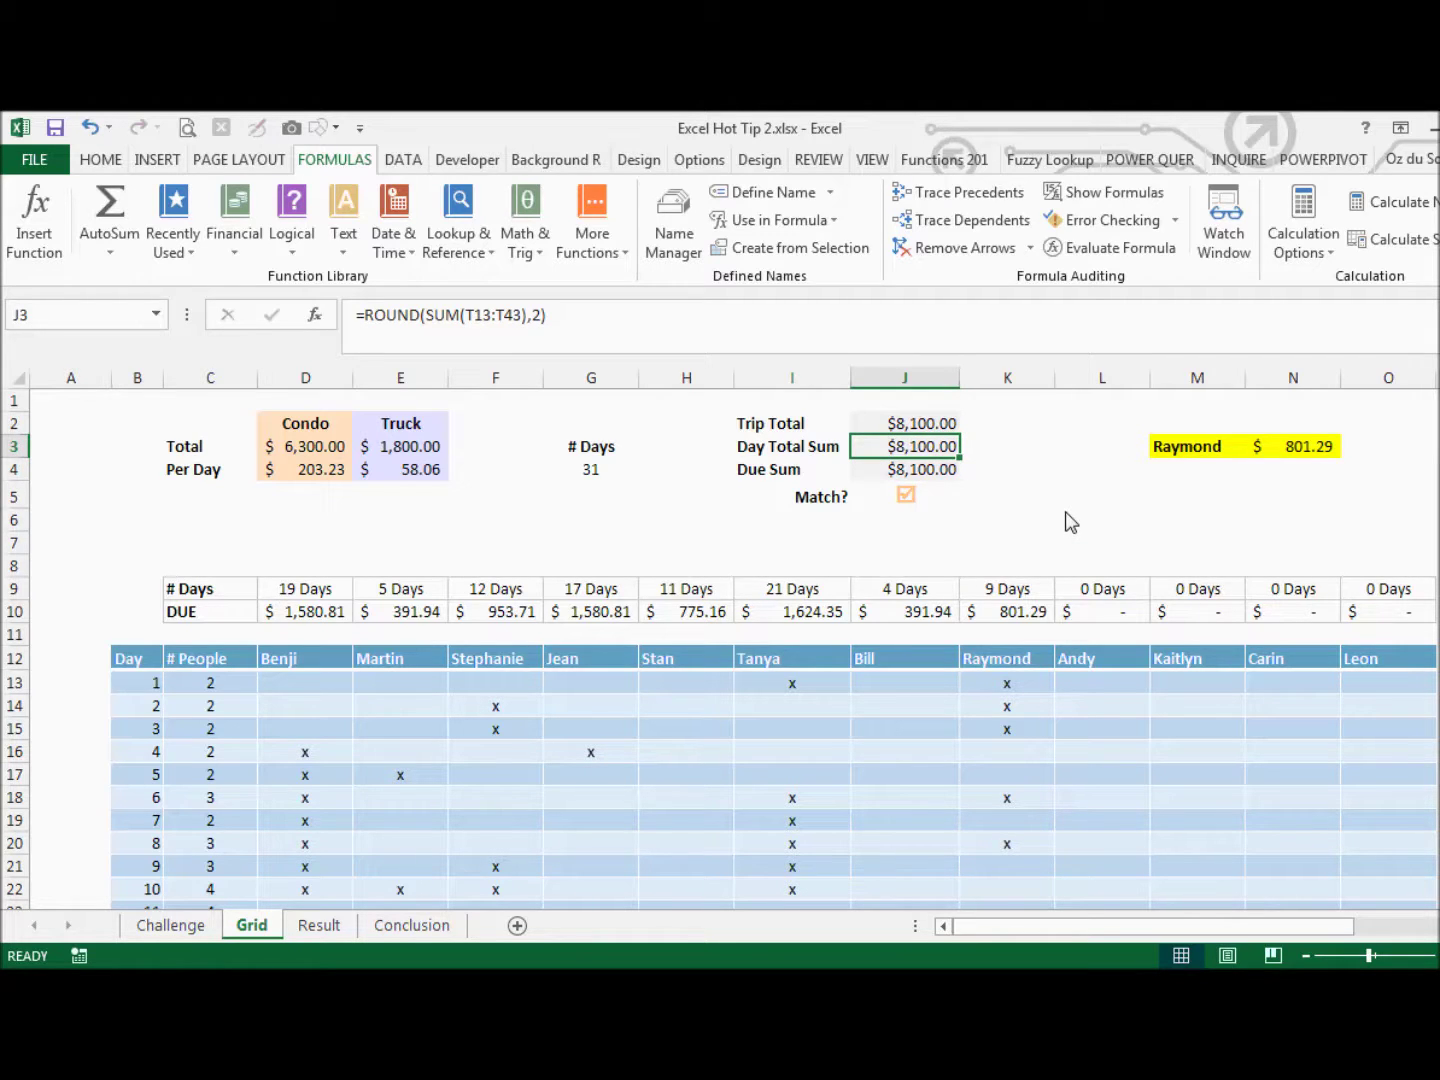
text(60)
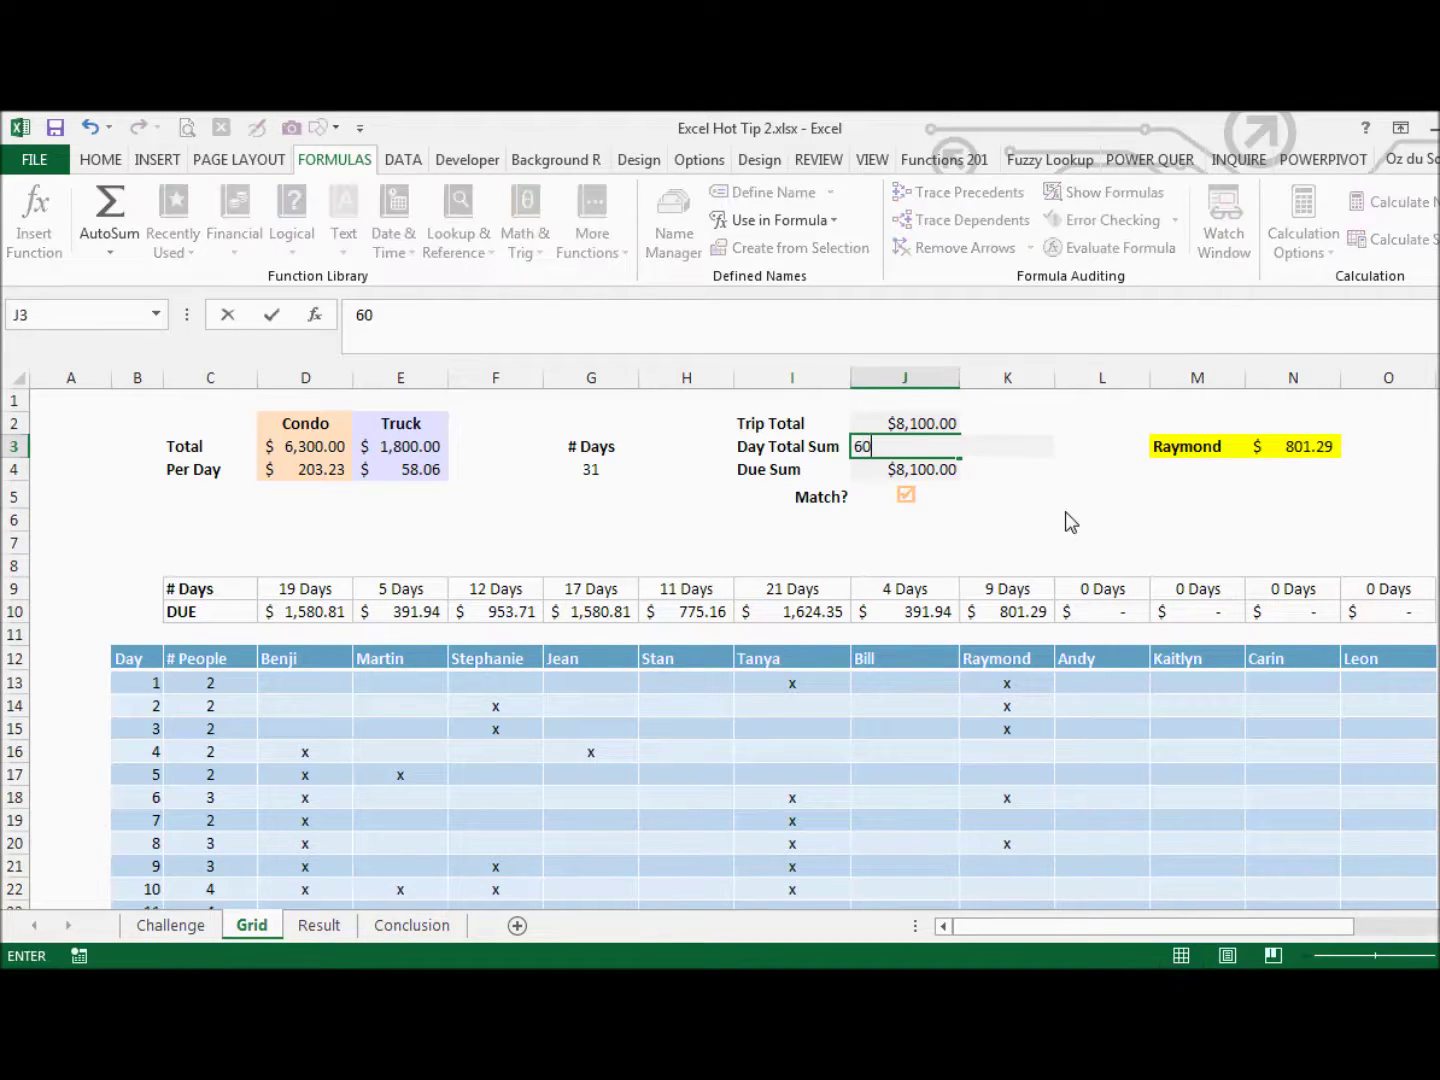
key(Return)
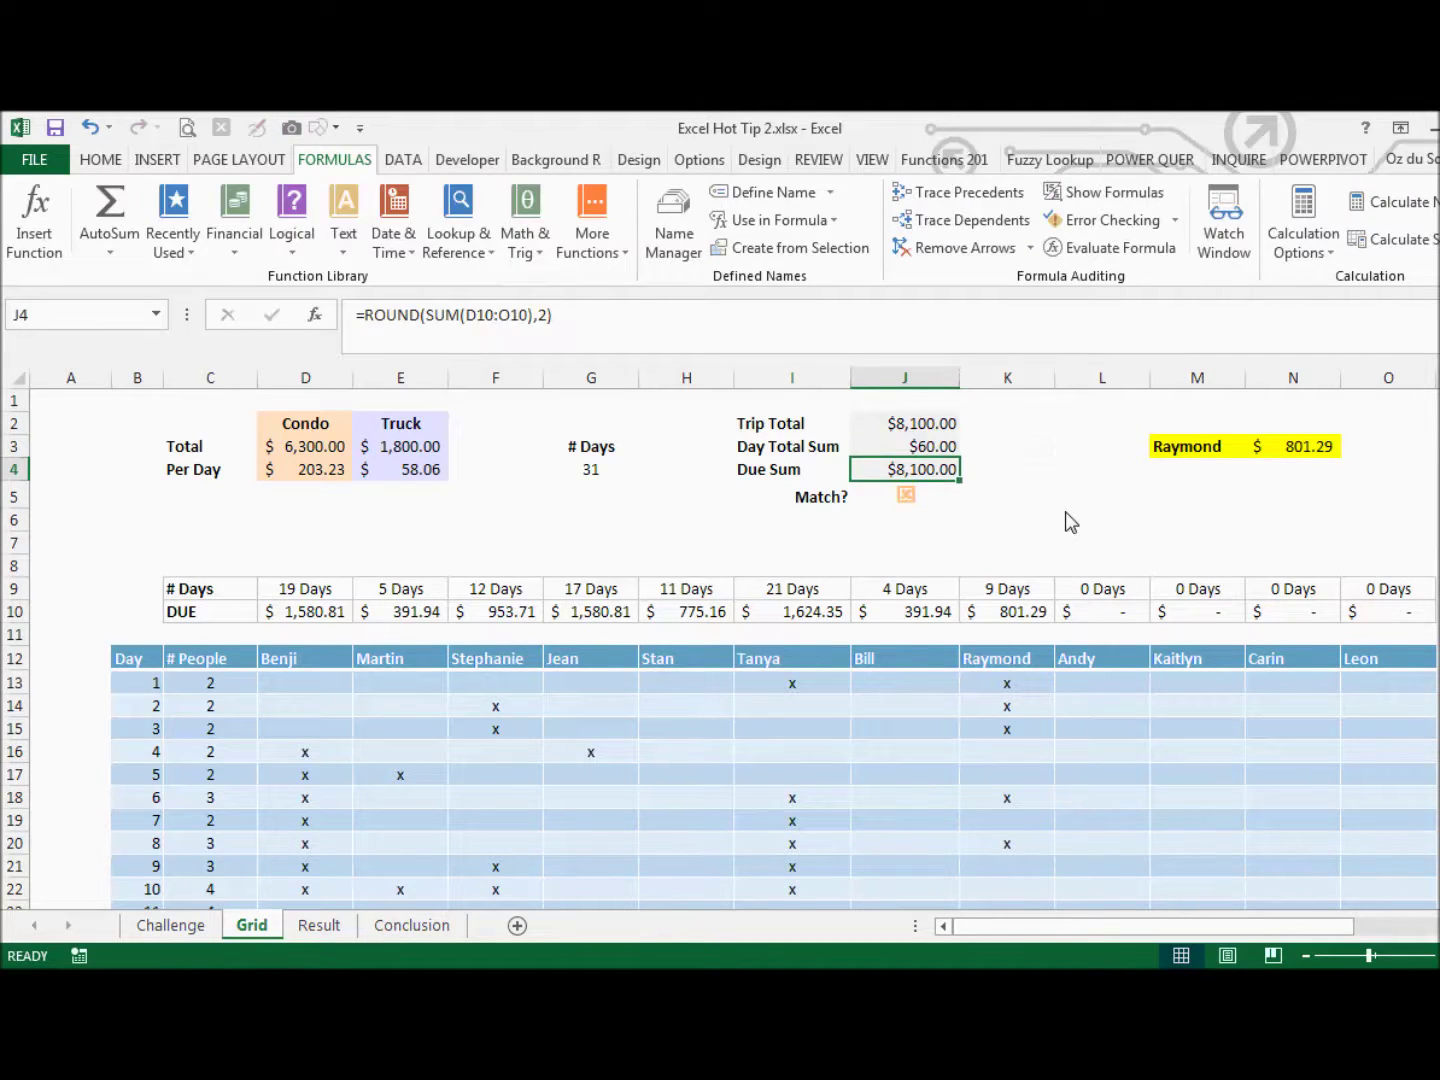
click(90, 131)
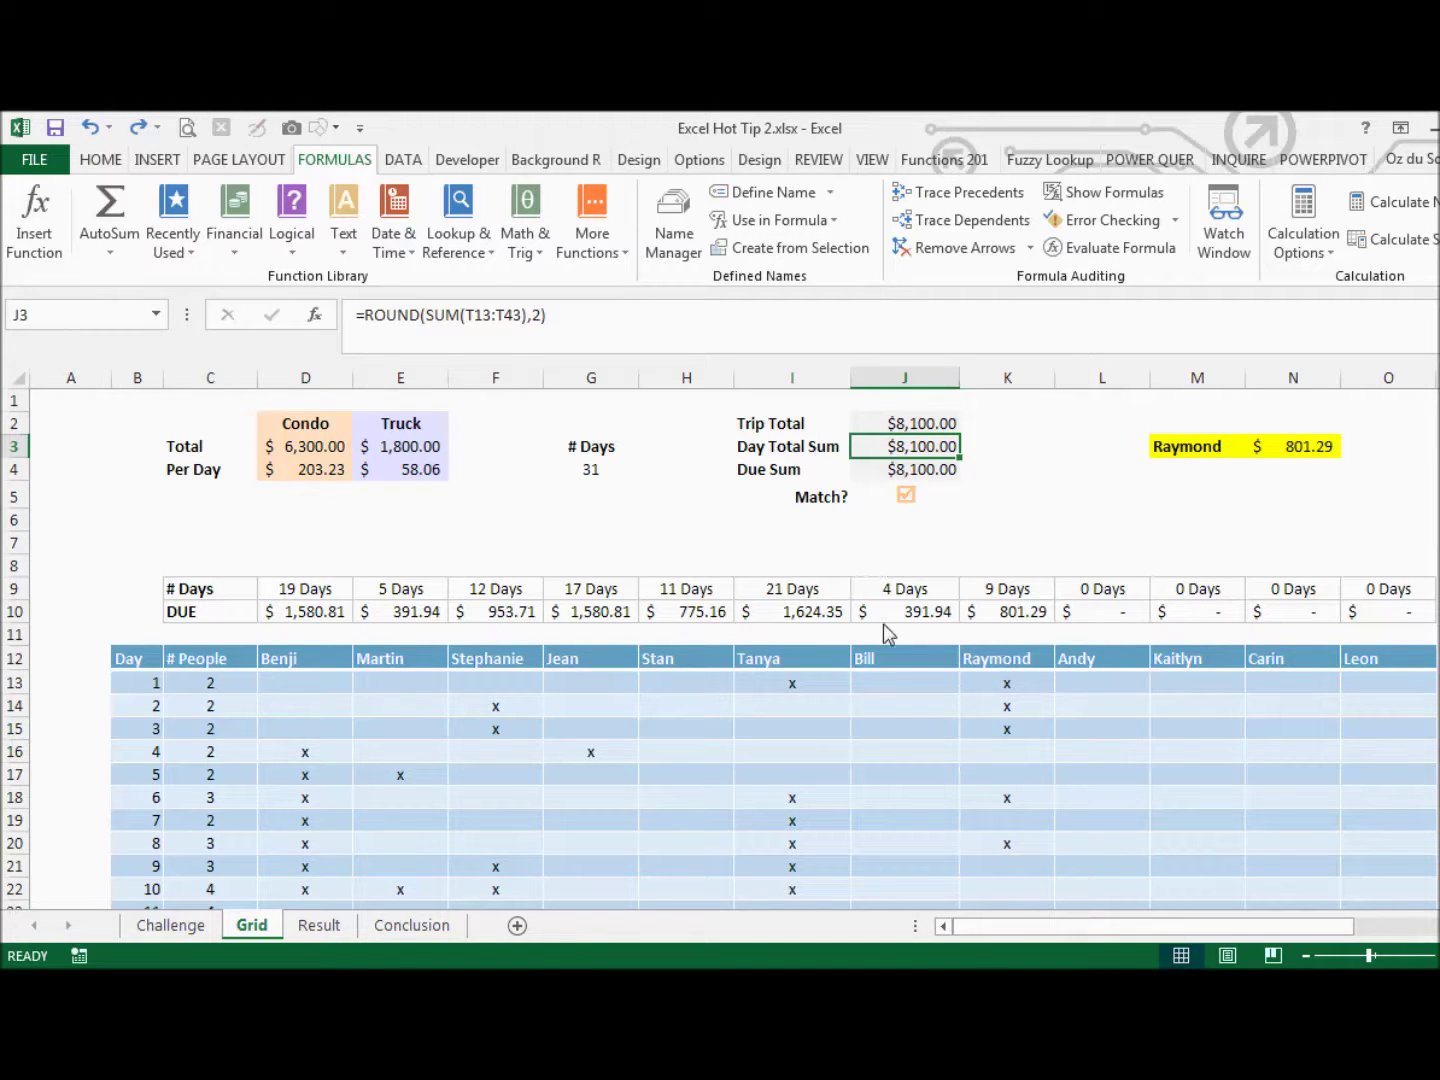
Step: Look through the Challenge, Conclusion and Result sheets, ending on Conclusion
click(162, 931)
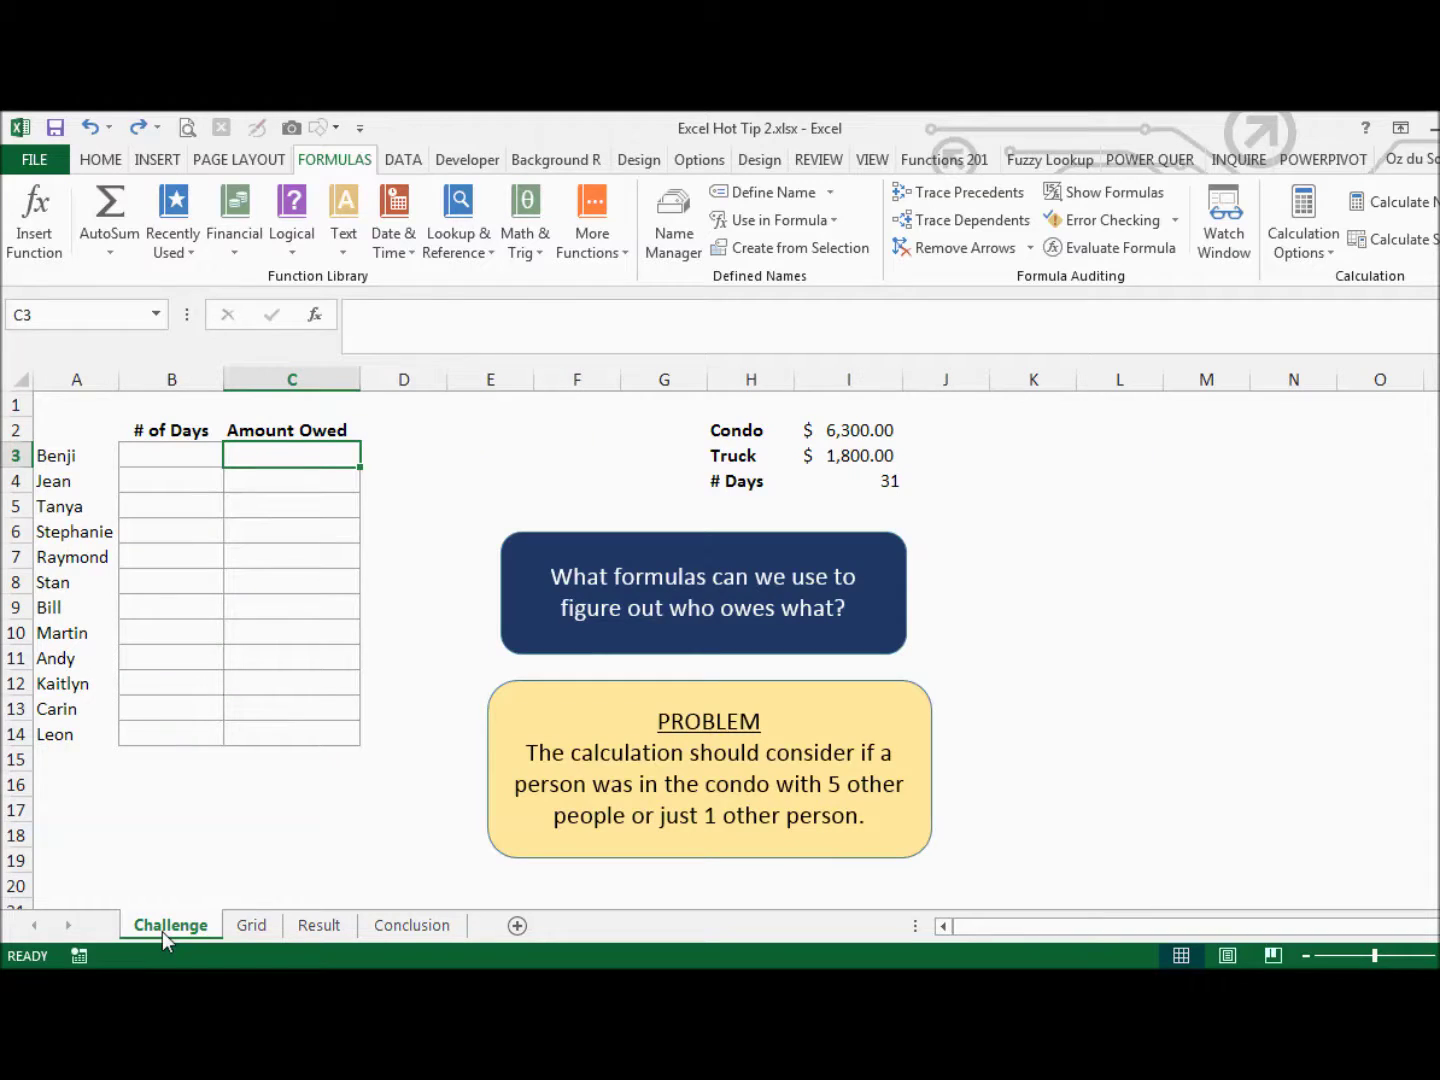
click(412, 932)
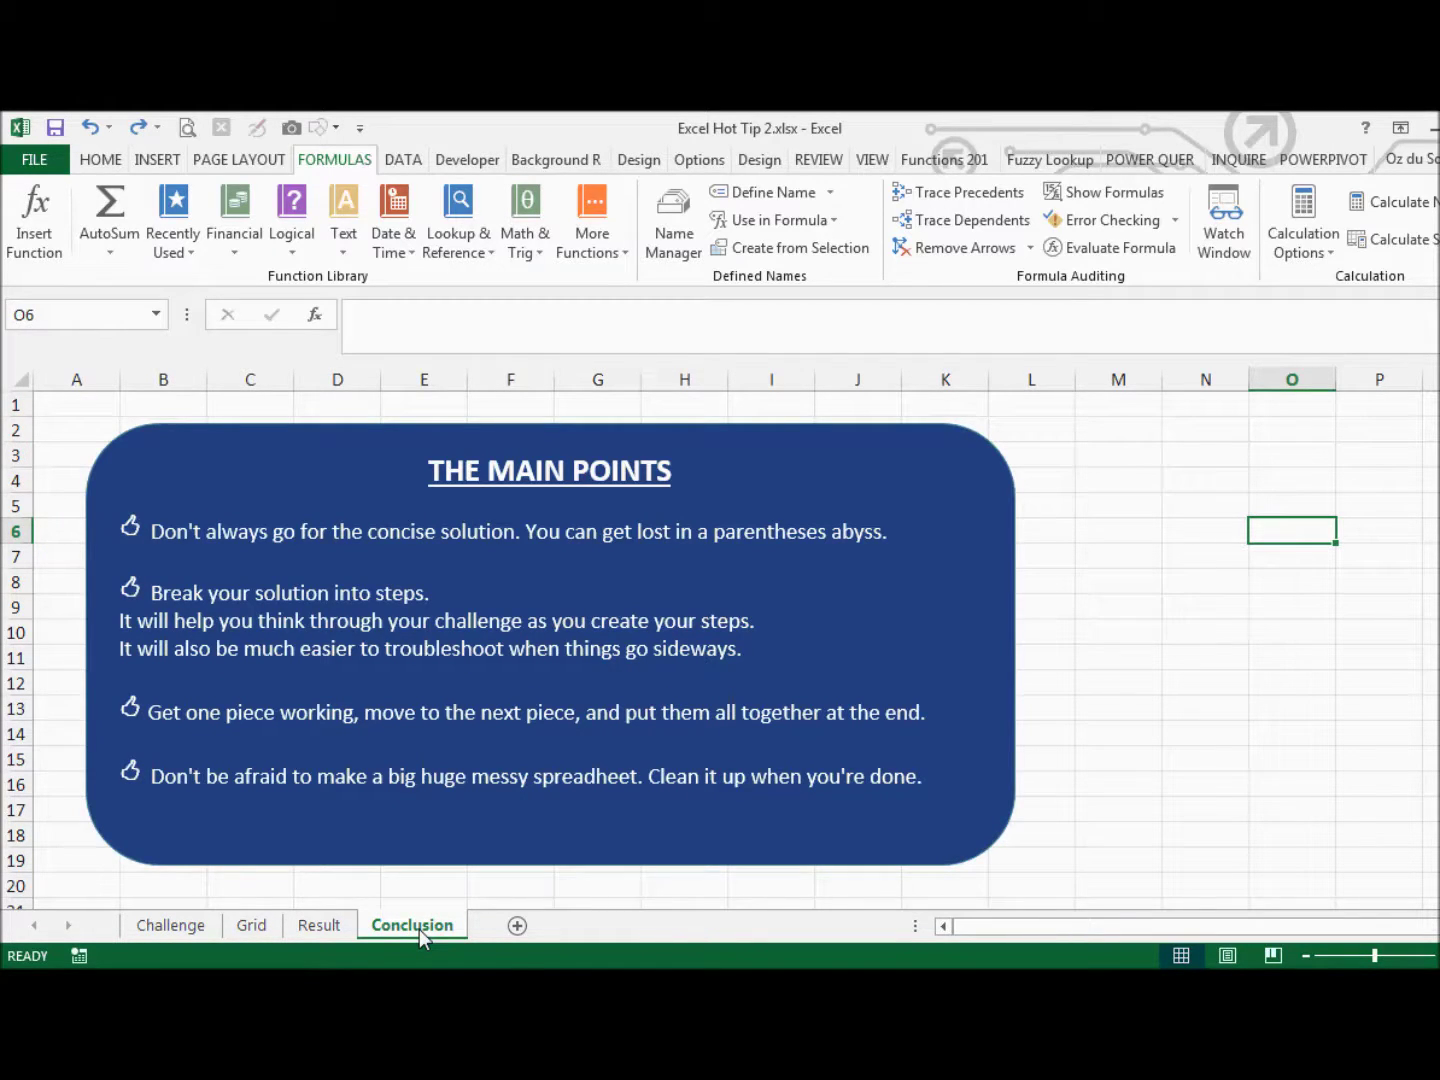
click(324, 928)
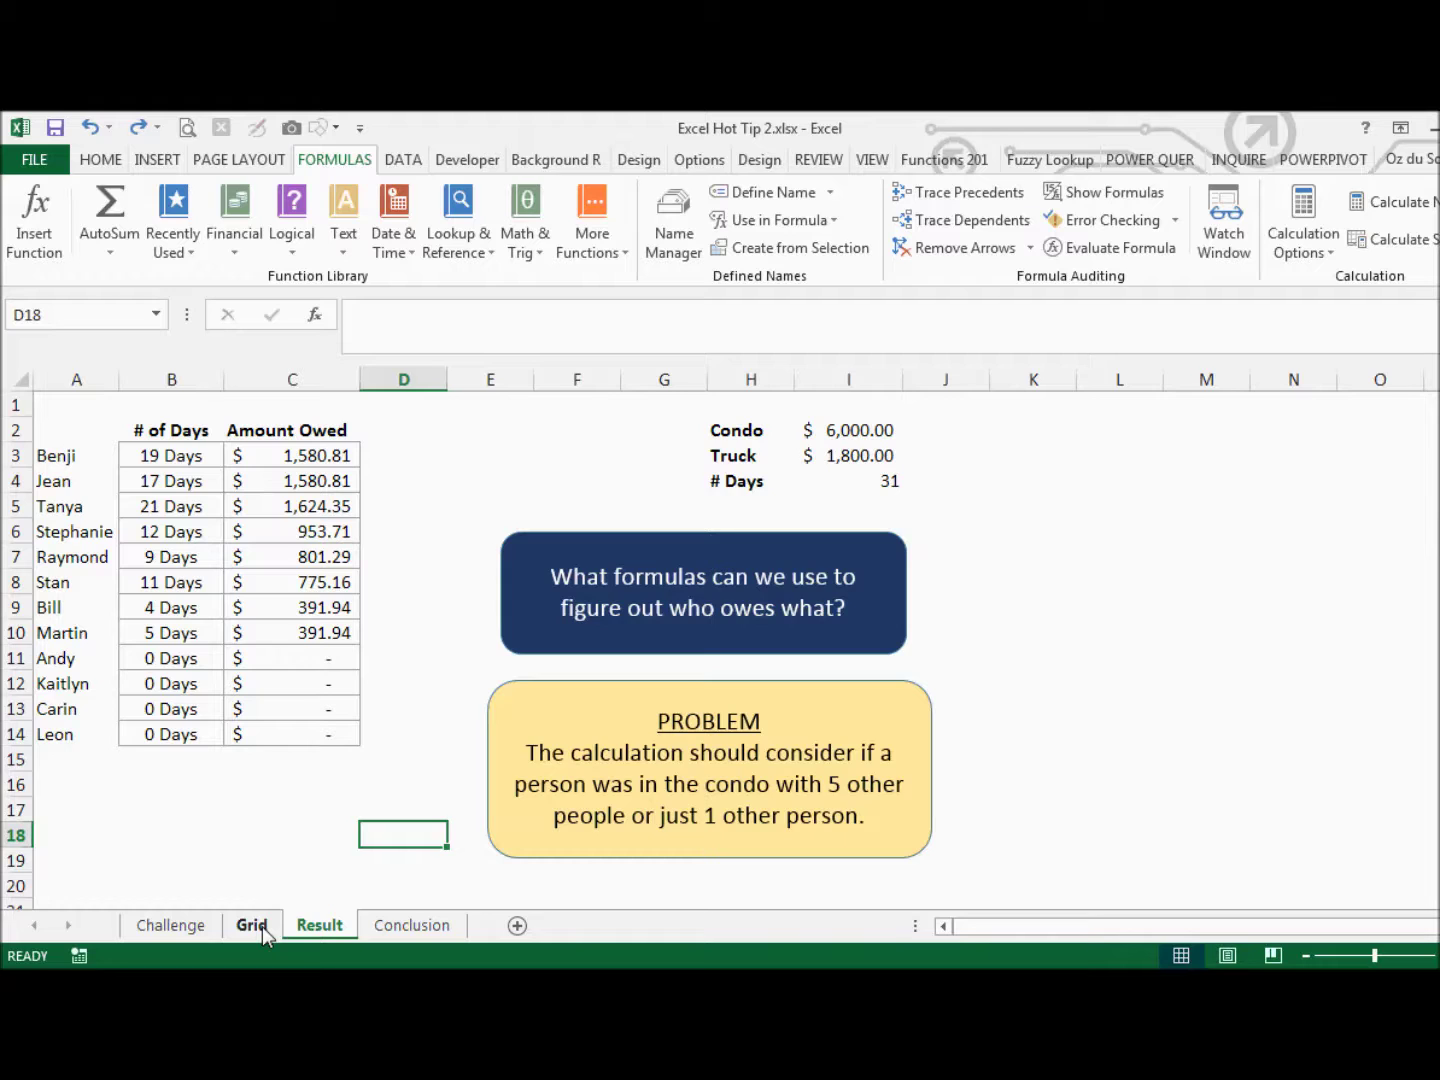
click(405, 927)
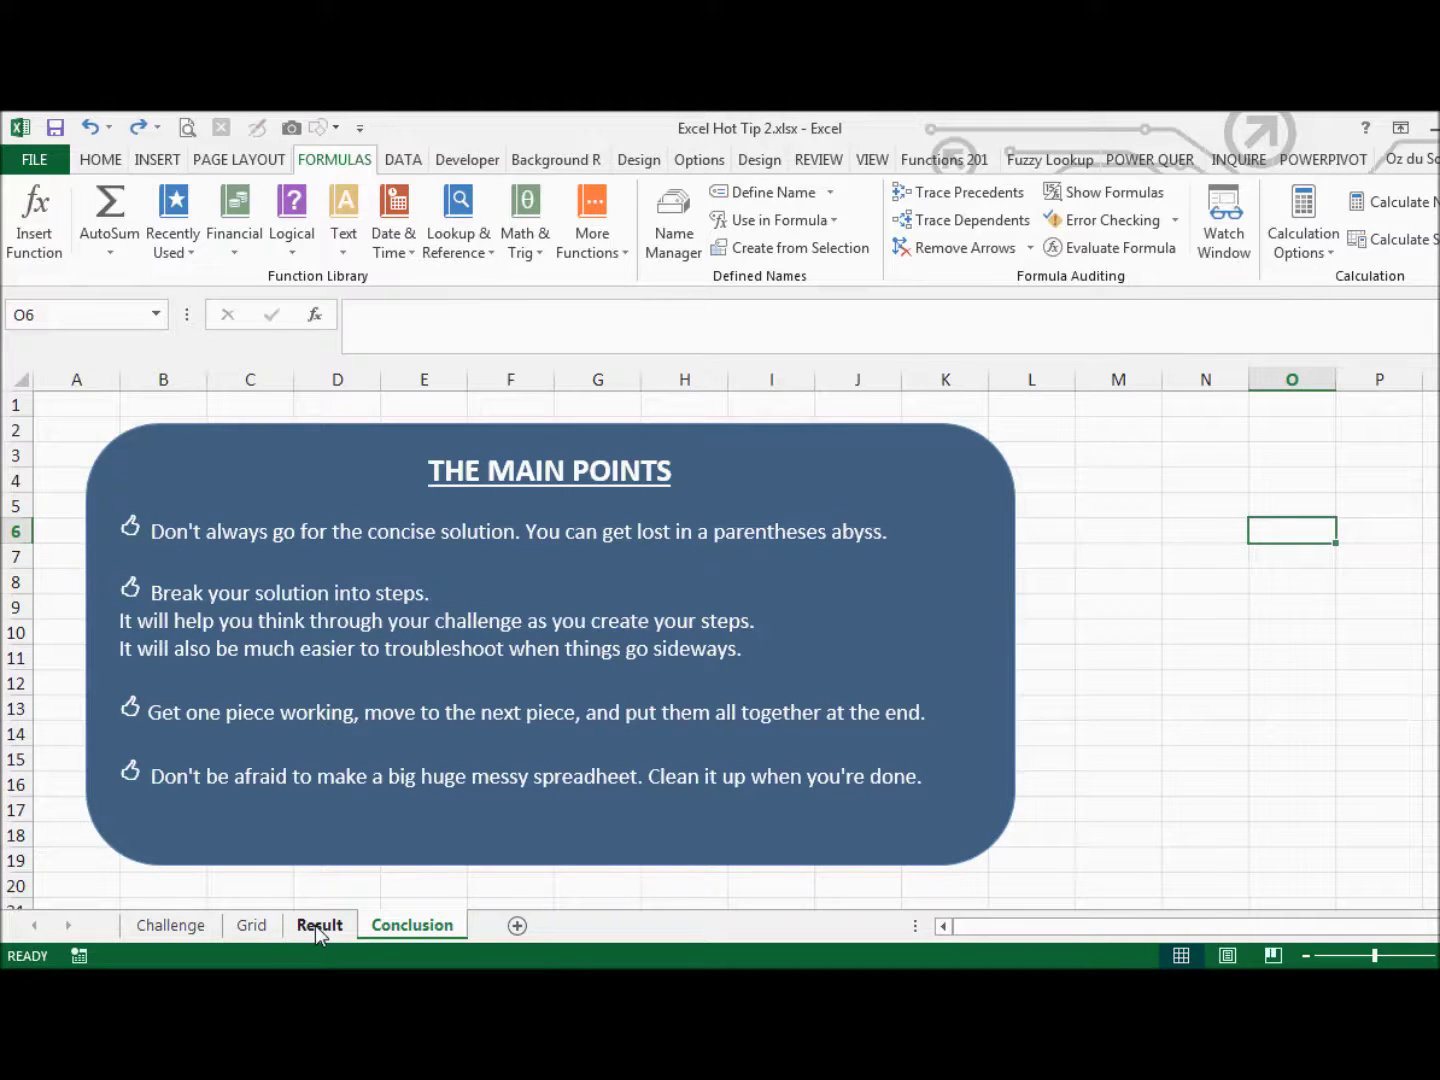
Step: Go back to the Result sheet showing Condo $6,000, Truck $1,800 and 31 days
click(315, 925)
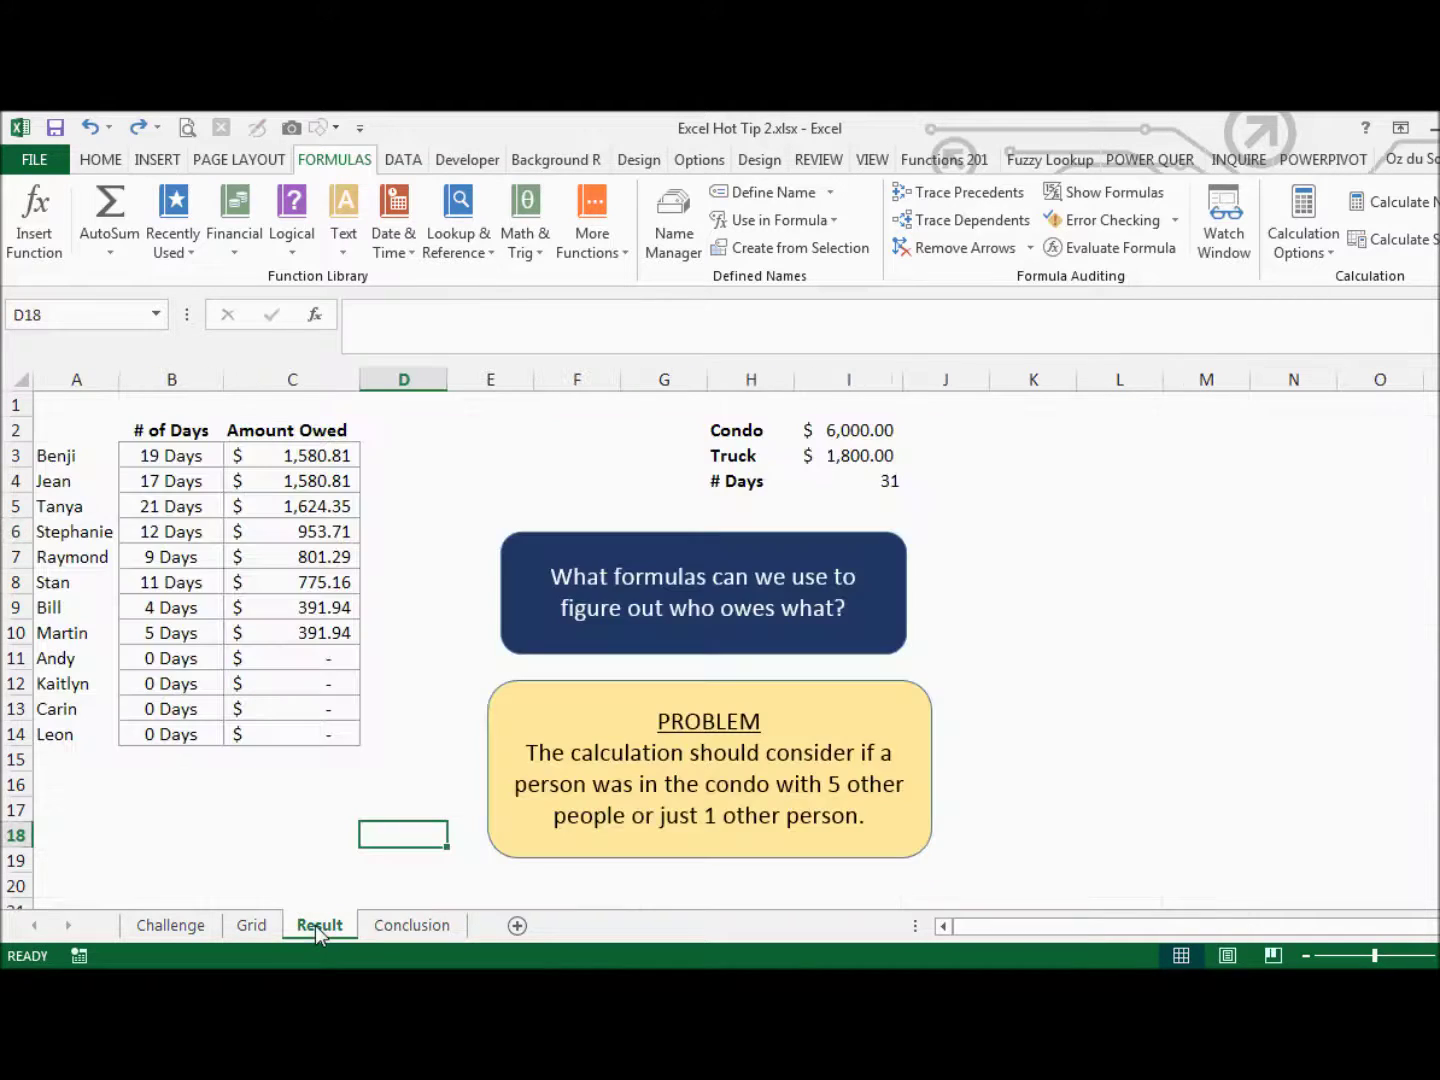
Step: Link Result's Condo cost in I2 to Challenge!I2 so it reads 6,300, then recheck Grid and Result
click(843, 432)
text(=)
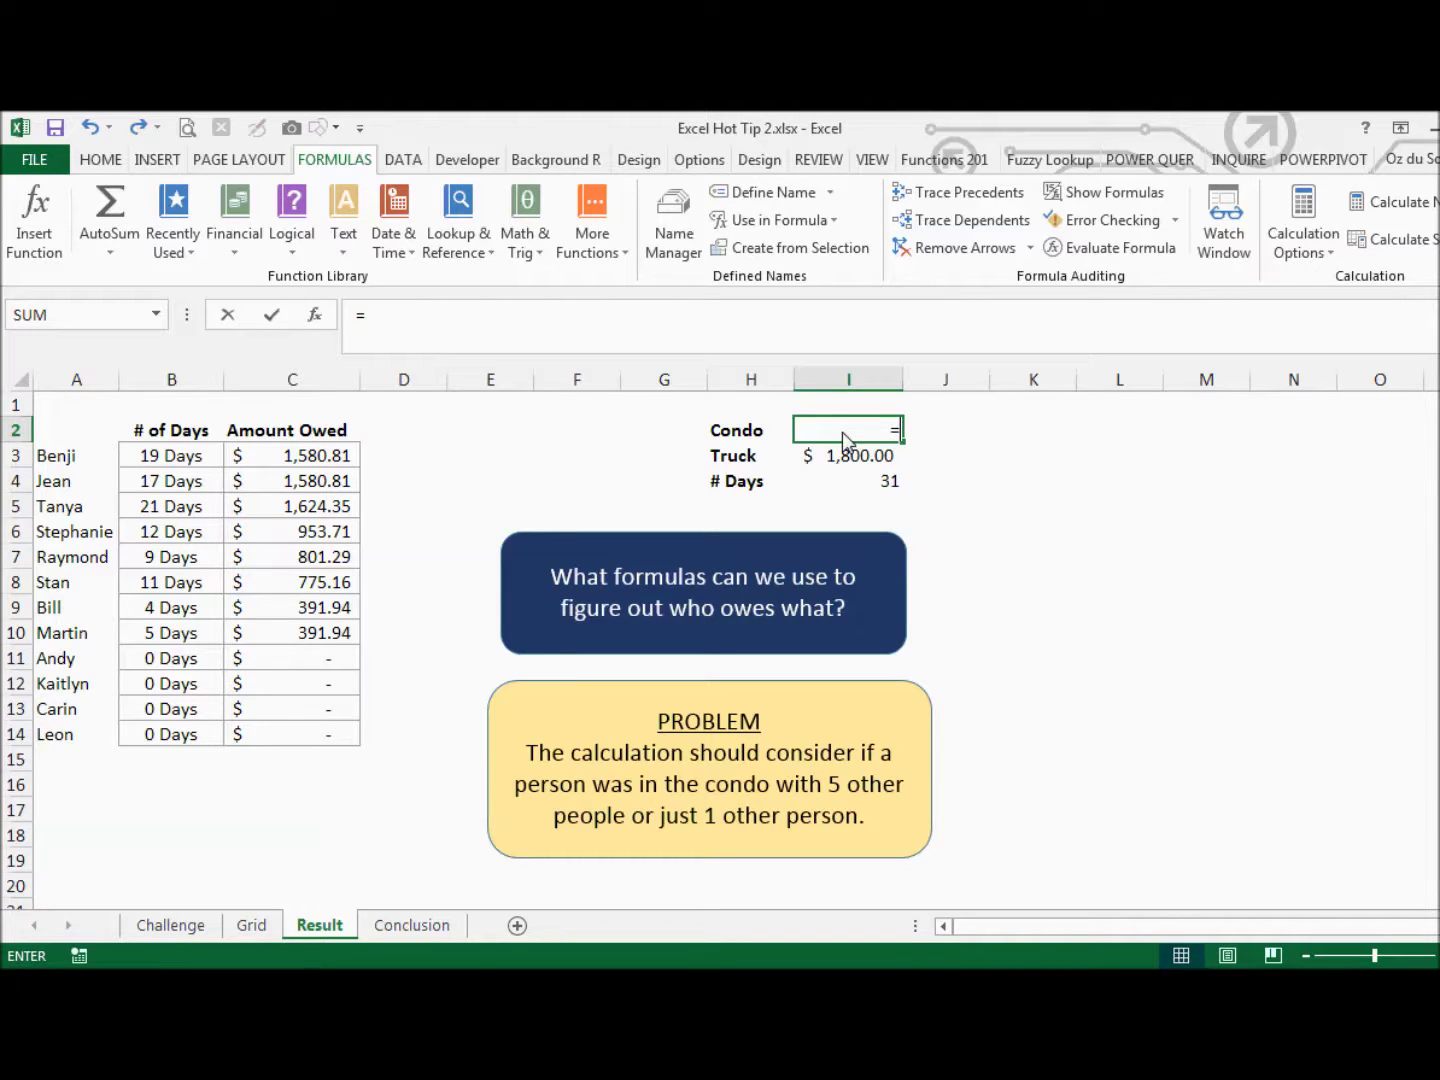
click(158, 926)
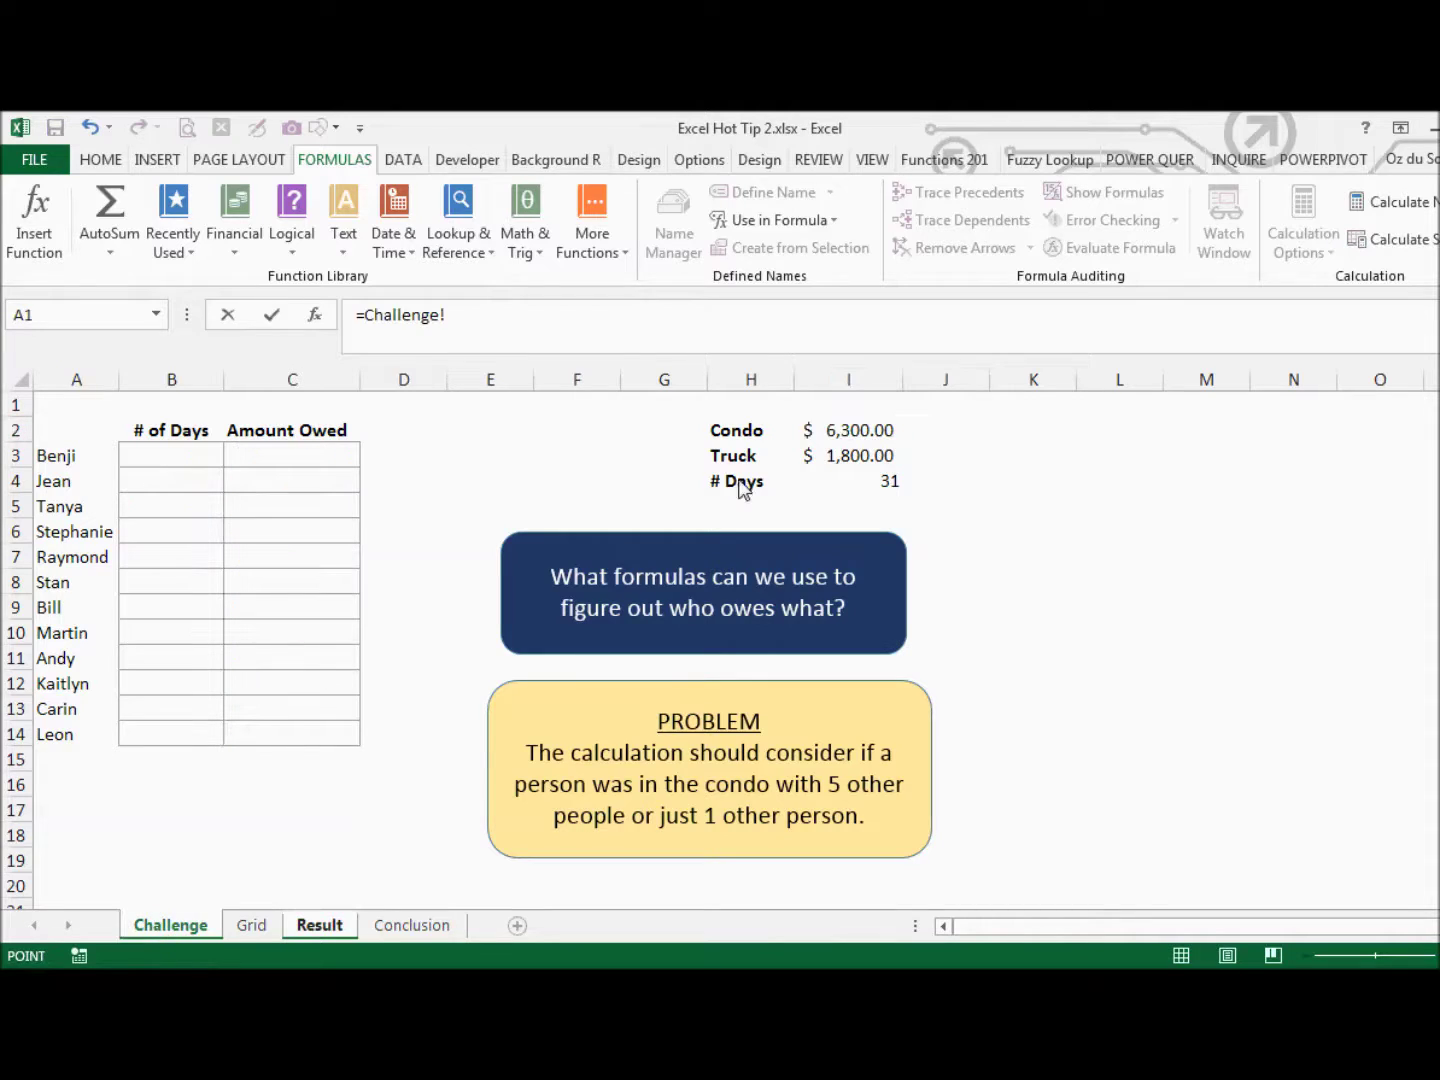
click(858, 432)
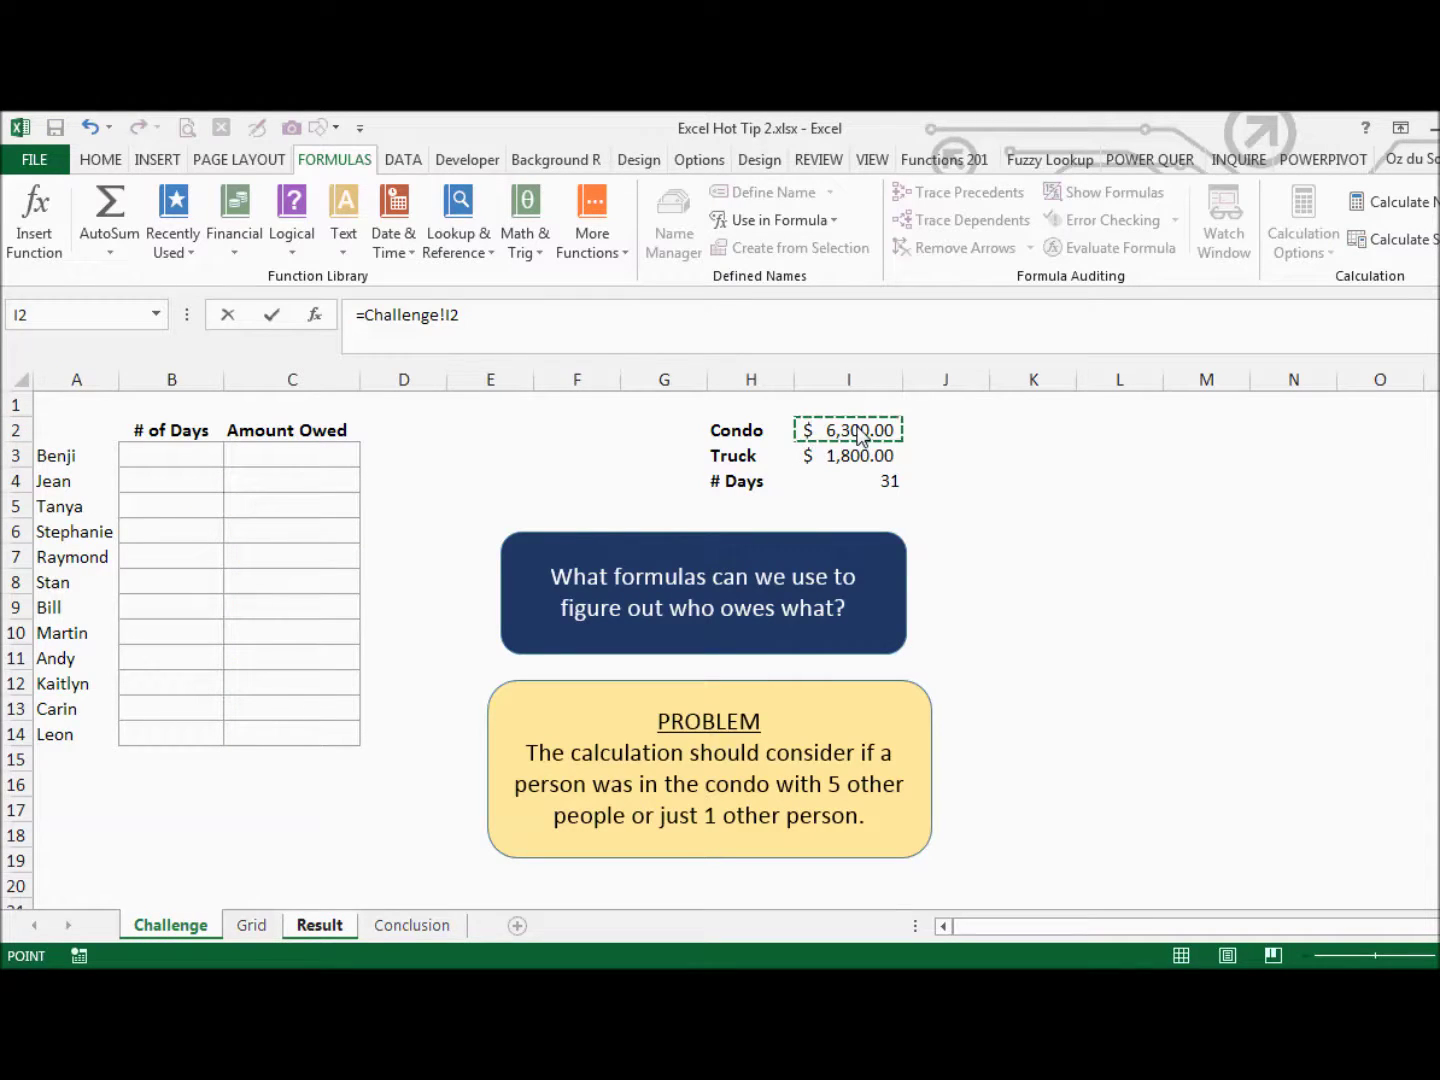
key(Return)
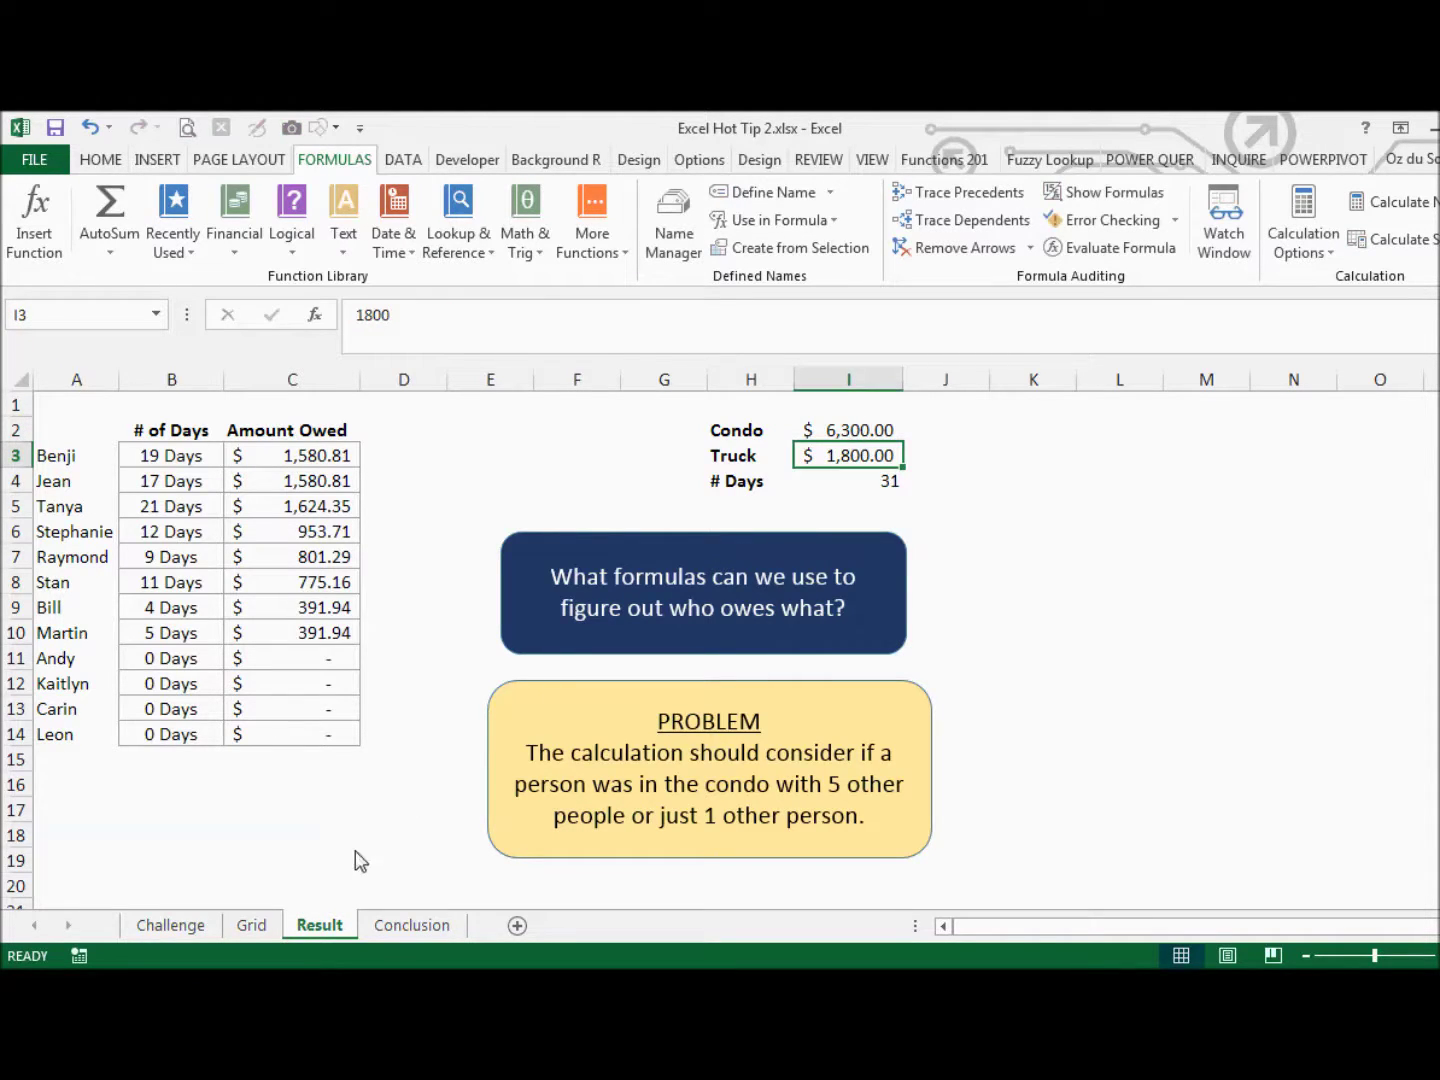
click(252, 925)
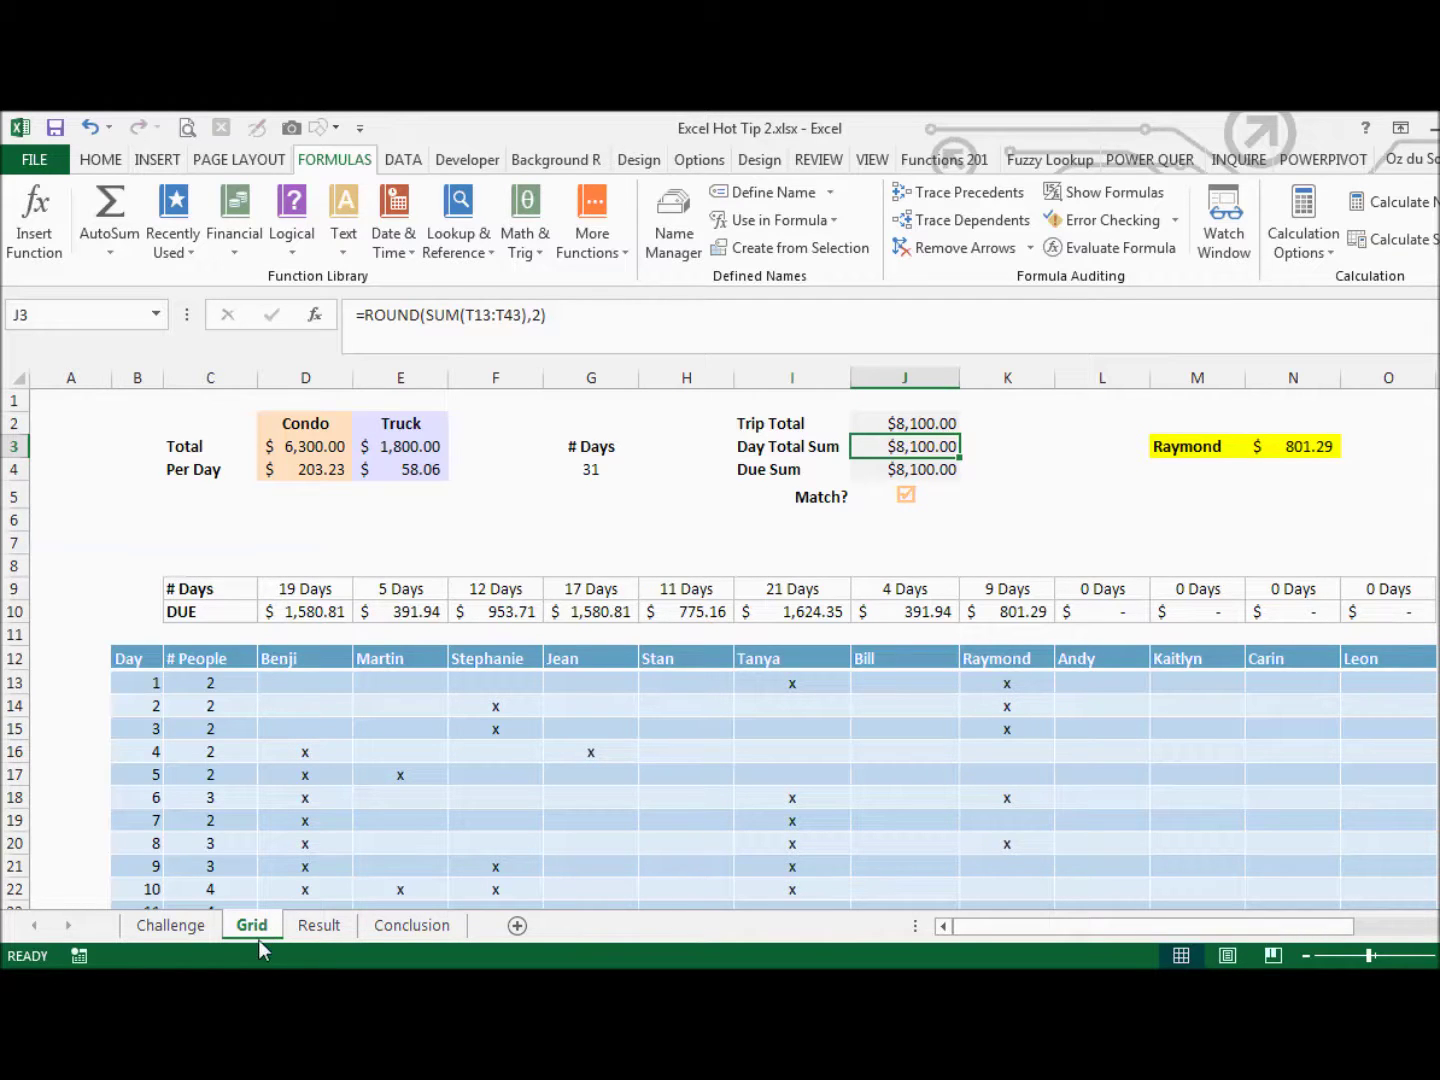
click(320, 925)
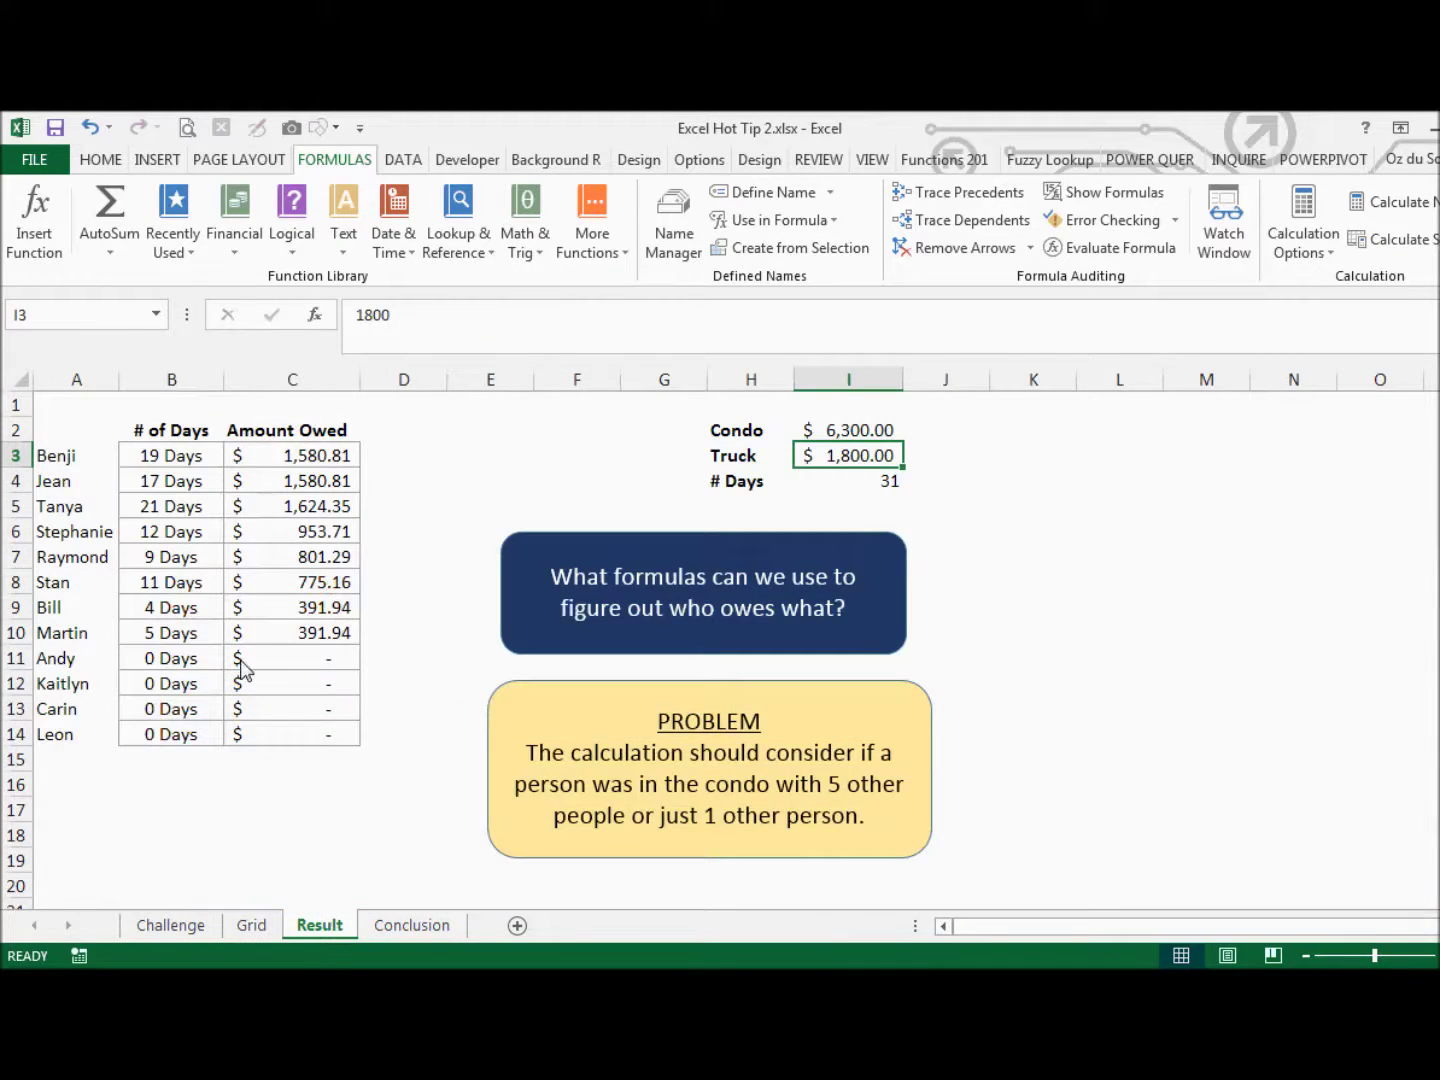
Step: Show the Conclusion sheet with THE MAIN POINTS summary
click(389, 927)
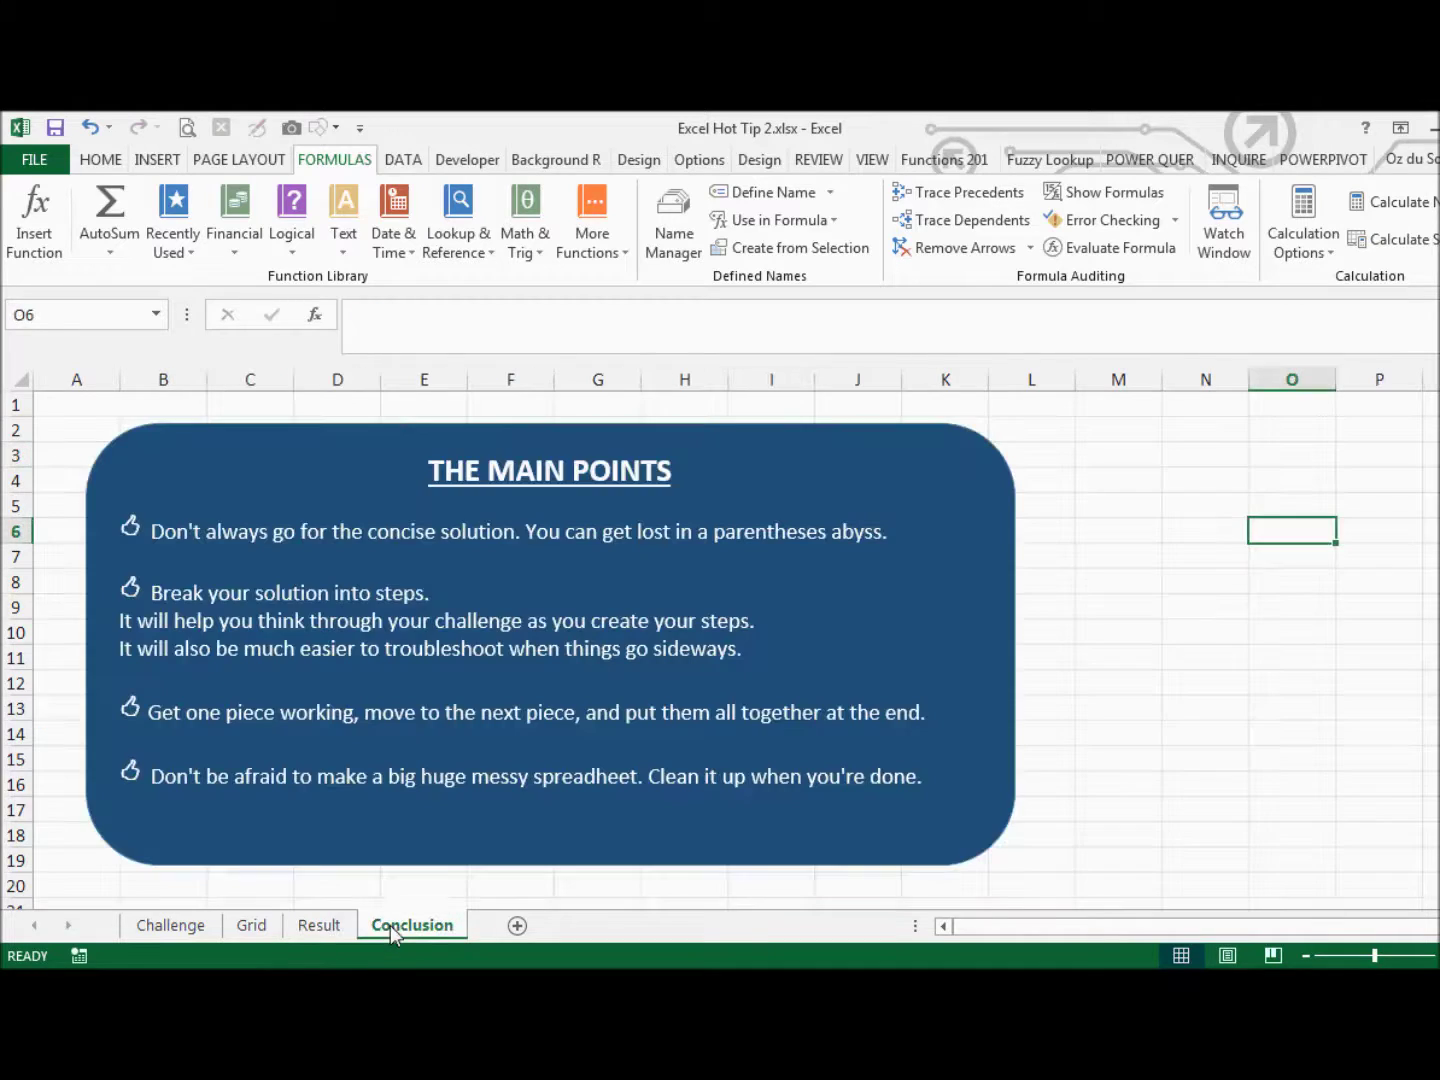